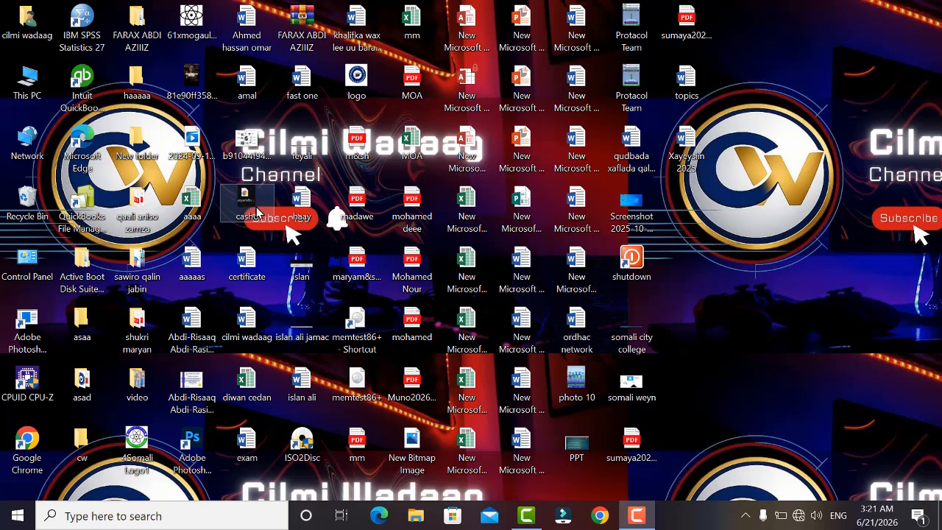
Launch Word with the Run command winword, dismiss the activation wizard, and create a blank document.
key(super+r)
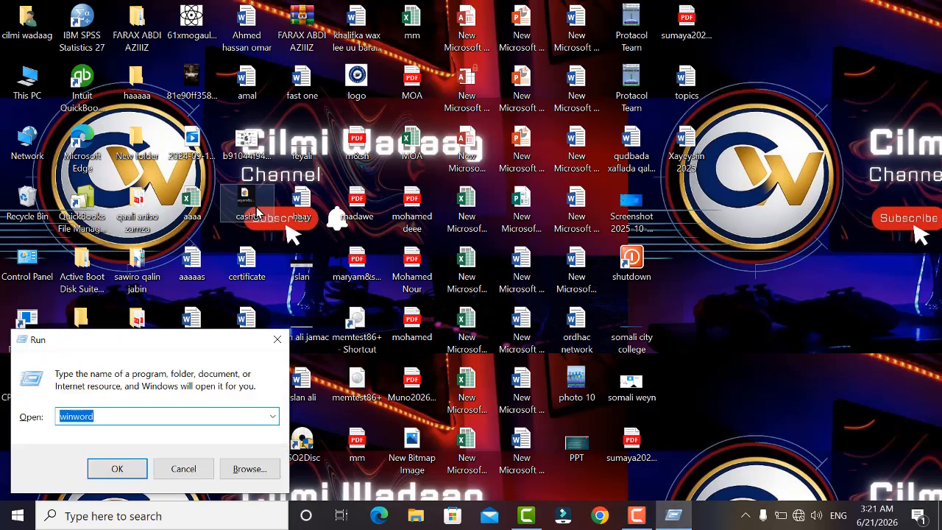
key(Return)
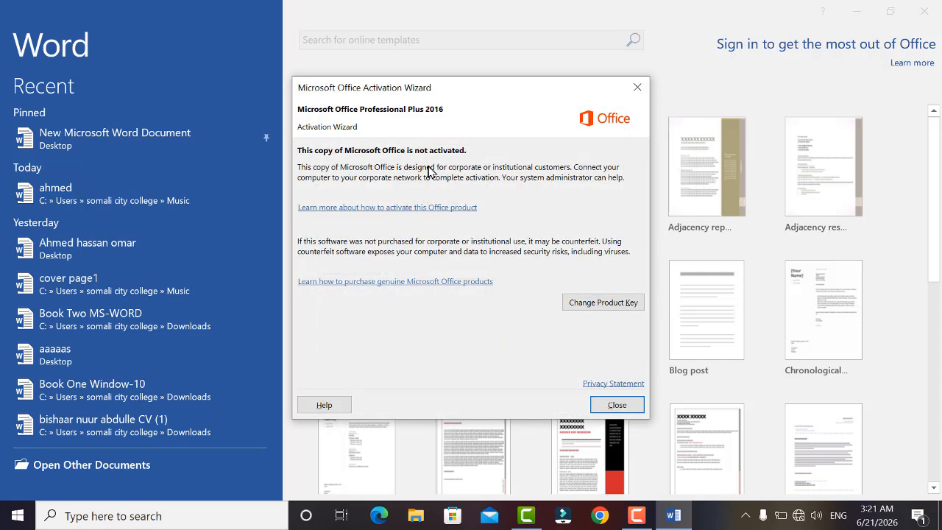
click(618, 405)
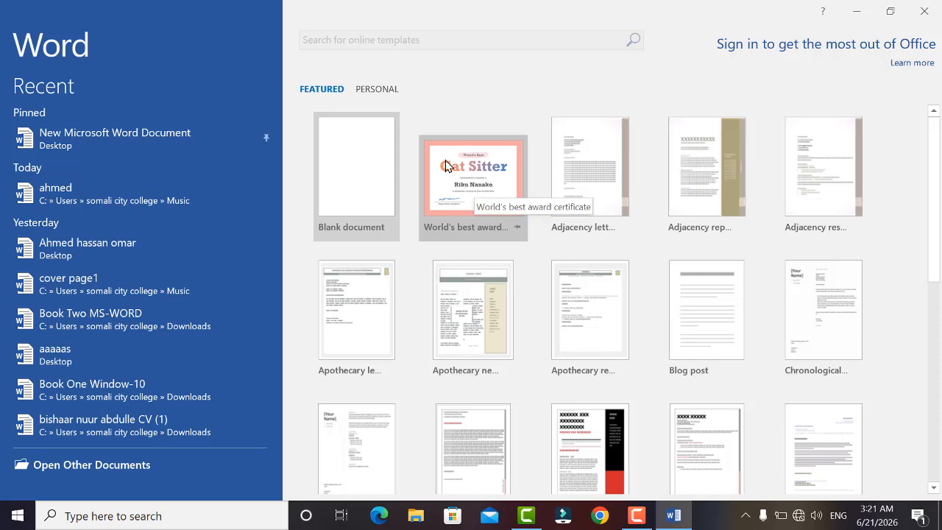
click(361, 191)
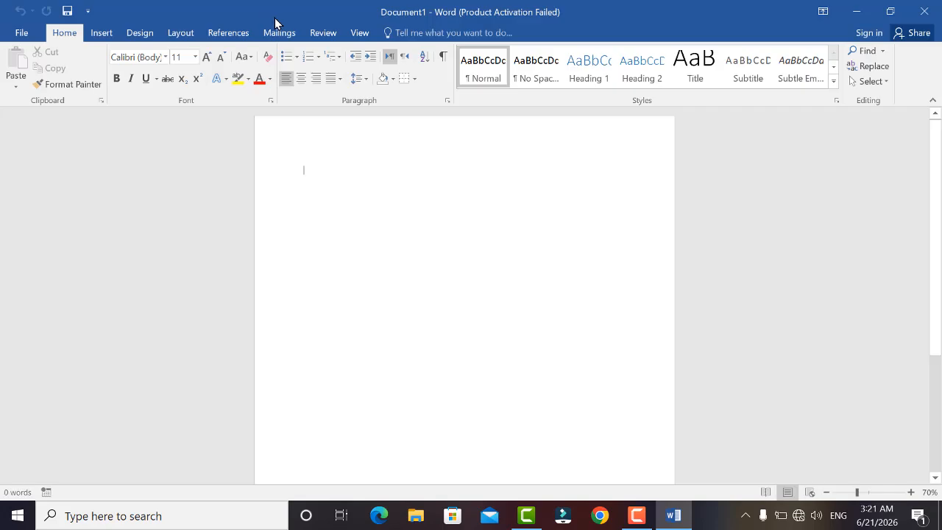
scroll(370, 212, down, 5)
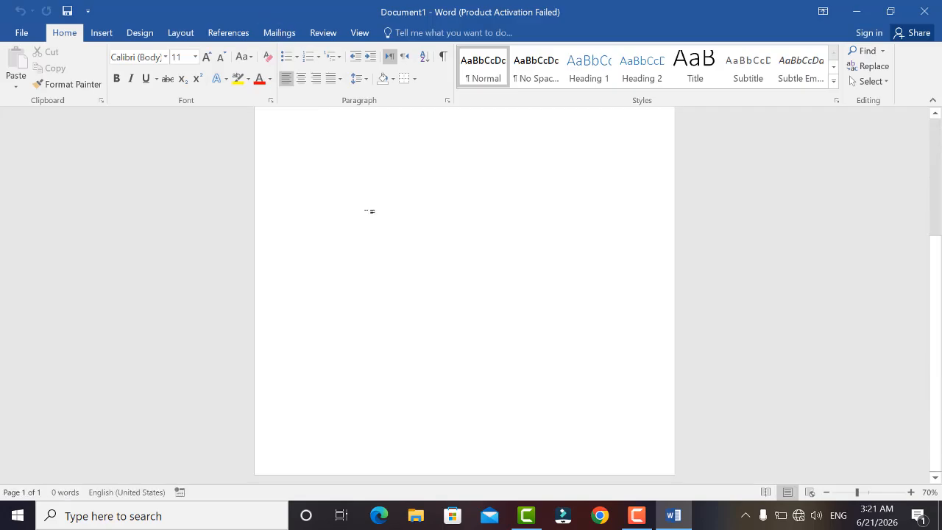
scroll(370, 211, up, 5)
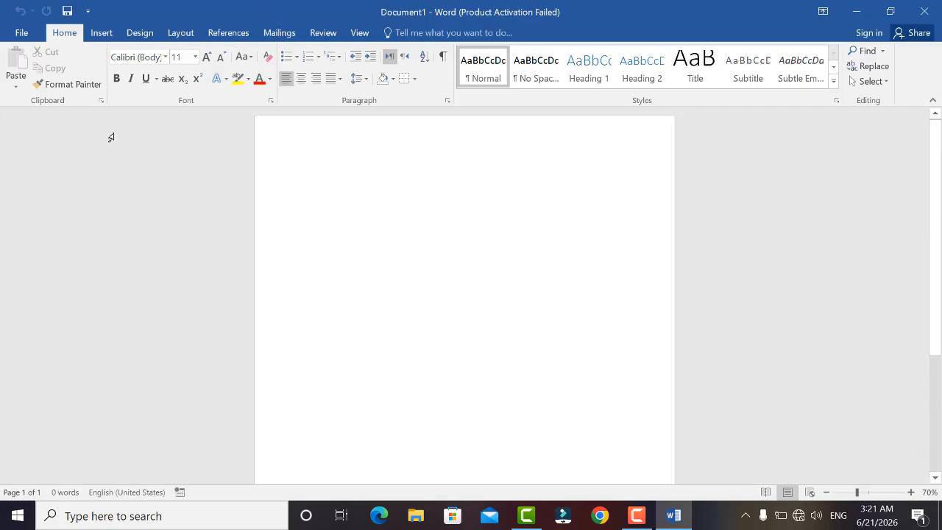
scroll(322, 225, down, 1)
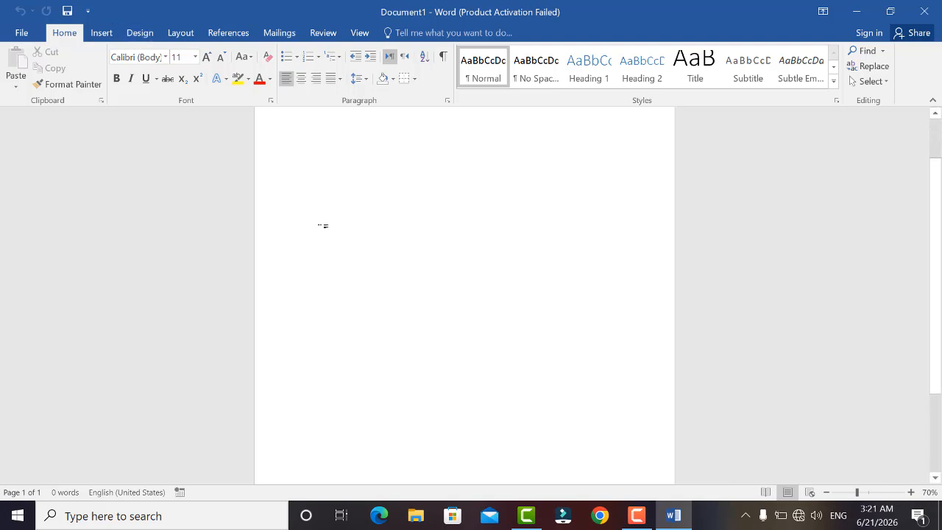
scroll(322, 225, up, 1)
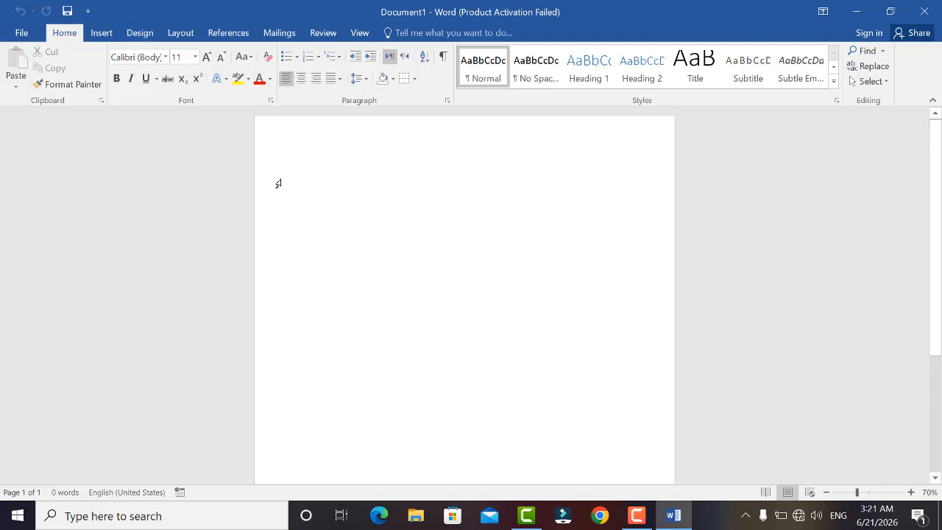
Set the page orientation to Landscape.
click(173, 39)
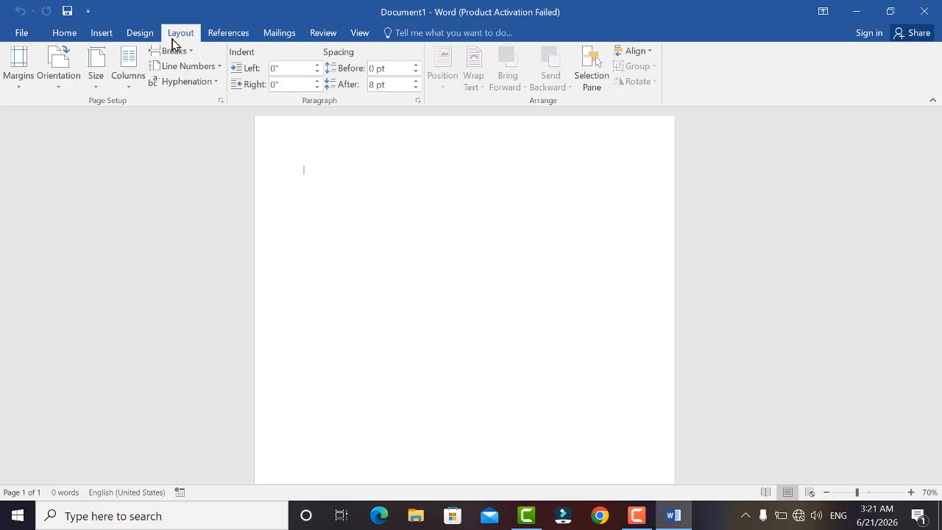
click(60, 83)
click(88, 150)
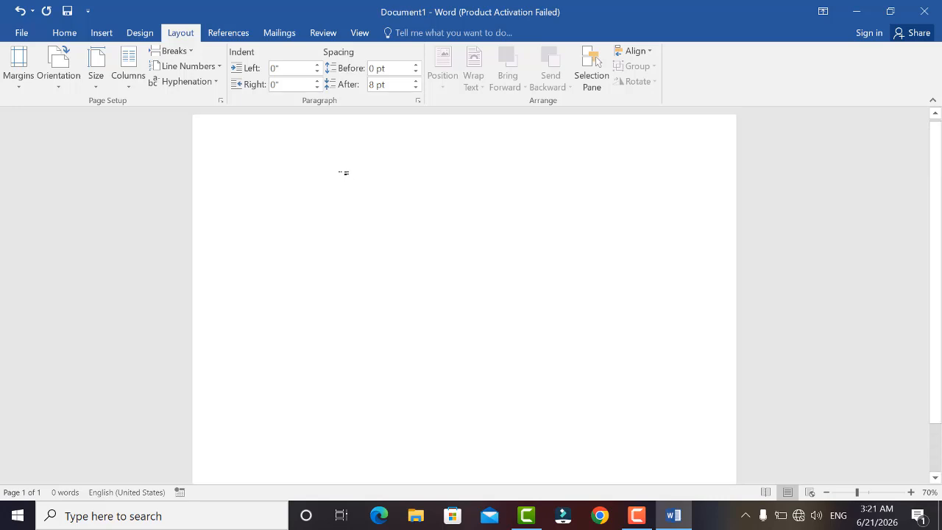
scroll(344, 173, down, 1)
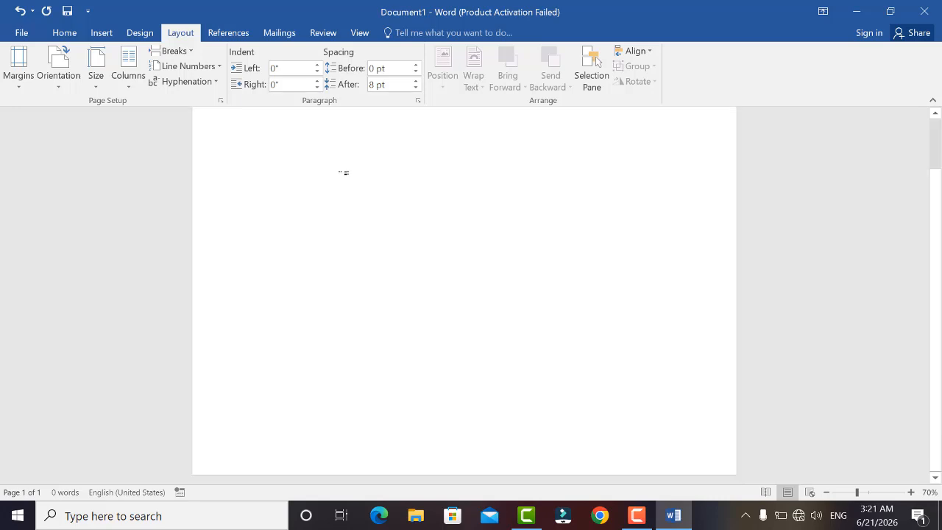
scroll(344, 172, up, 1)
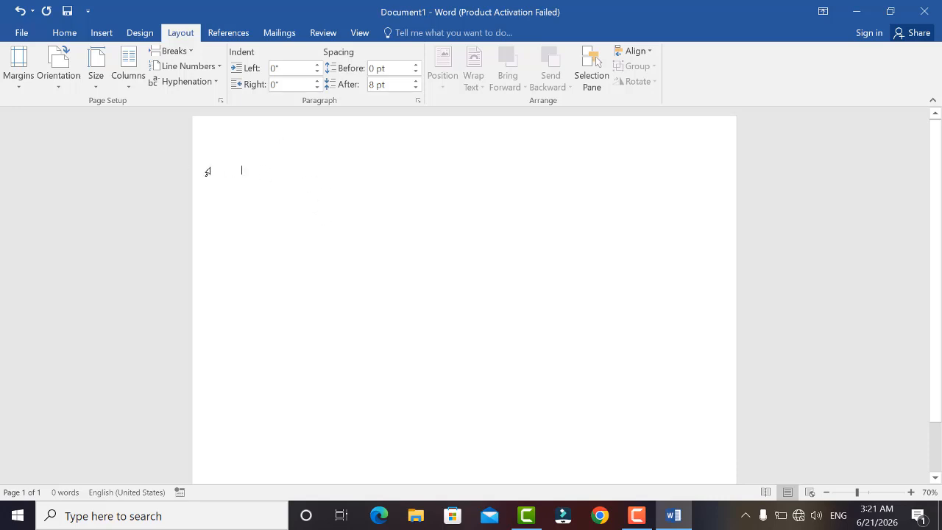
Apply a decorative art page border to the whole document.
click(151, 35)
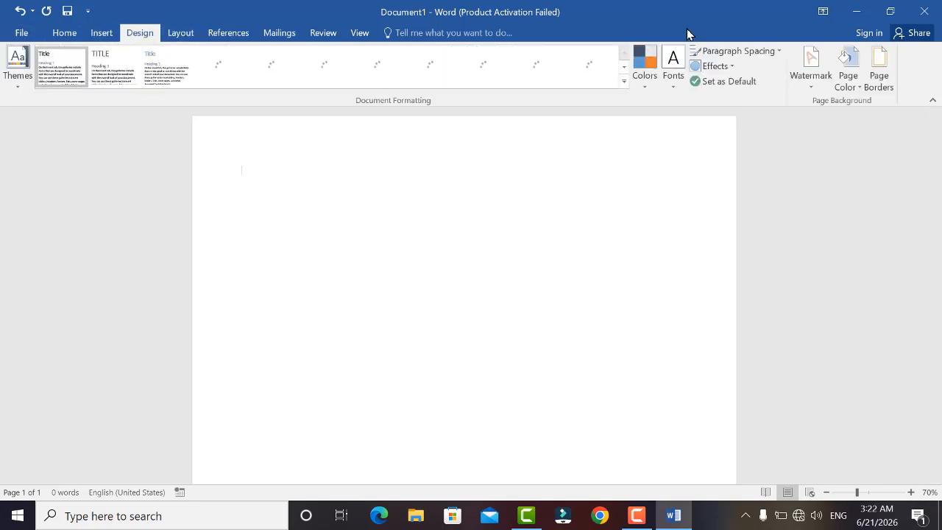
click(879, 78)
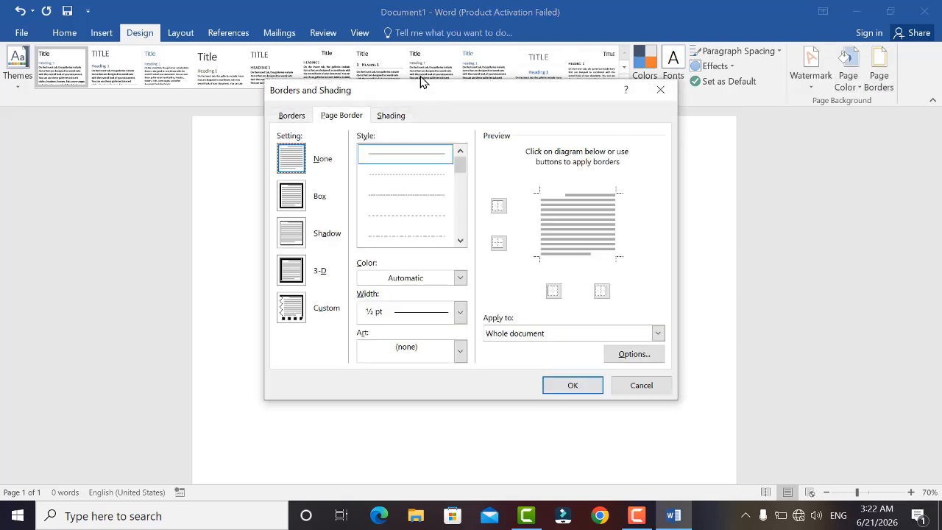
click(354, 113)
click(457, 350)
scroll(424, 401, down, 6)
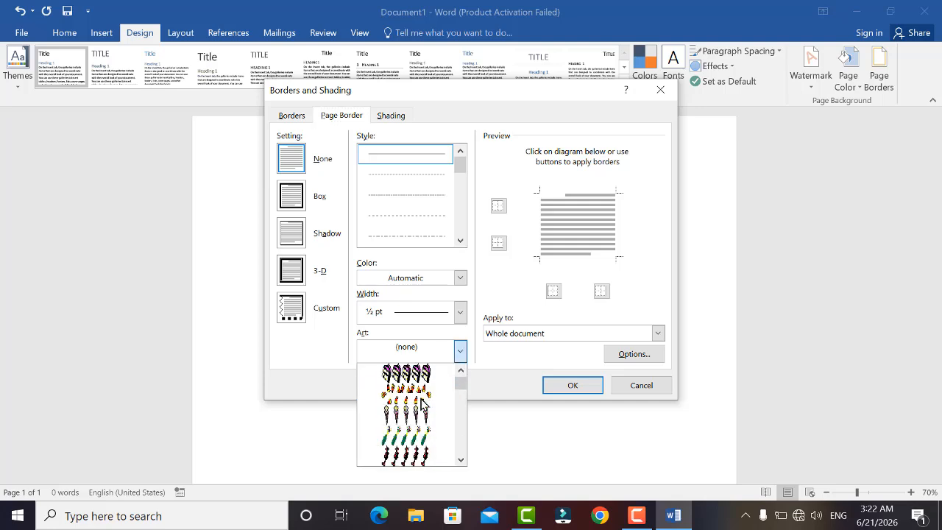
scroll(423, 402, down, 8)
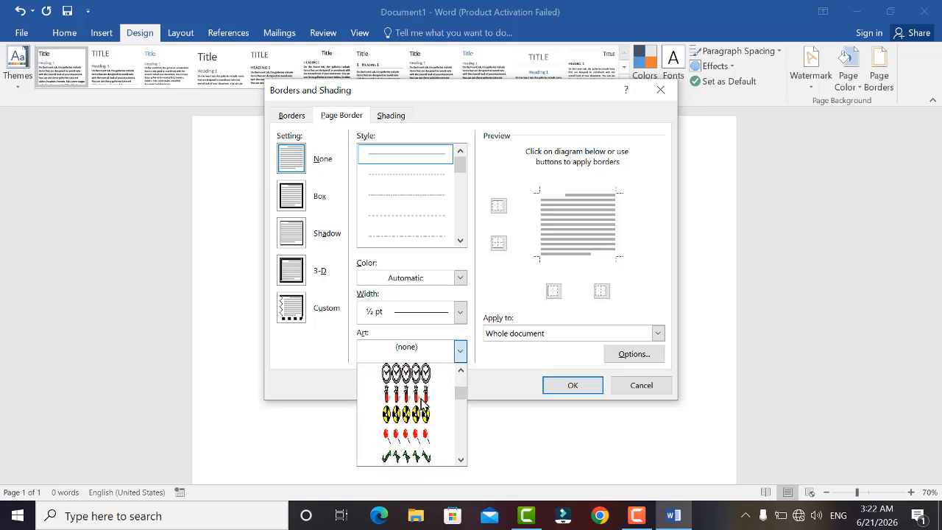
scroll(424, 403, down, 6)
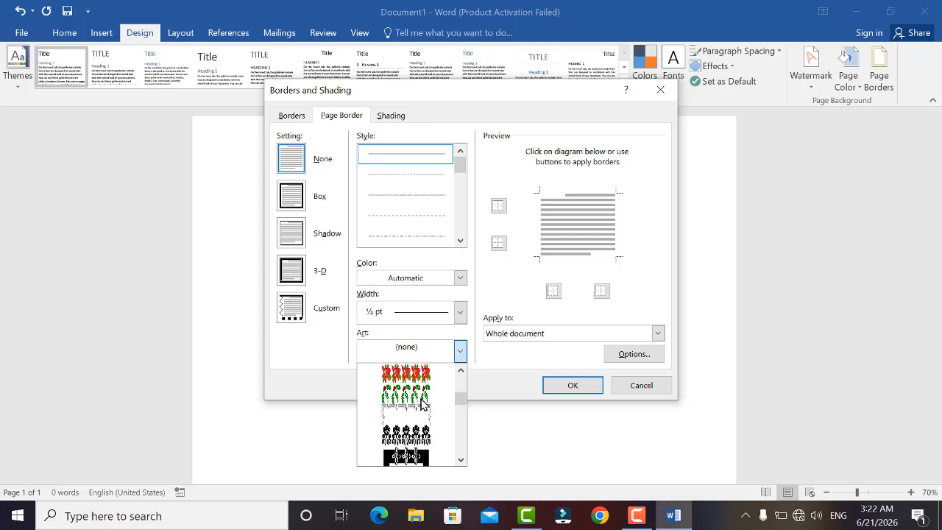
scroll(424, 402, down, 2)
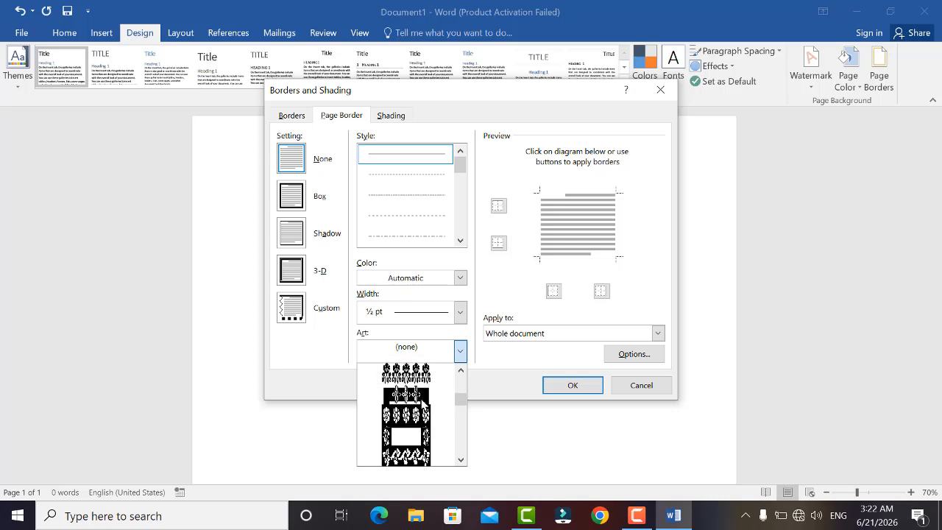
click(405, 456)
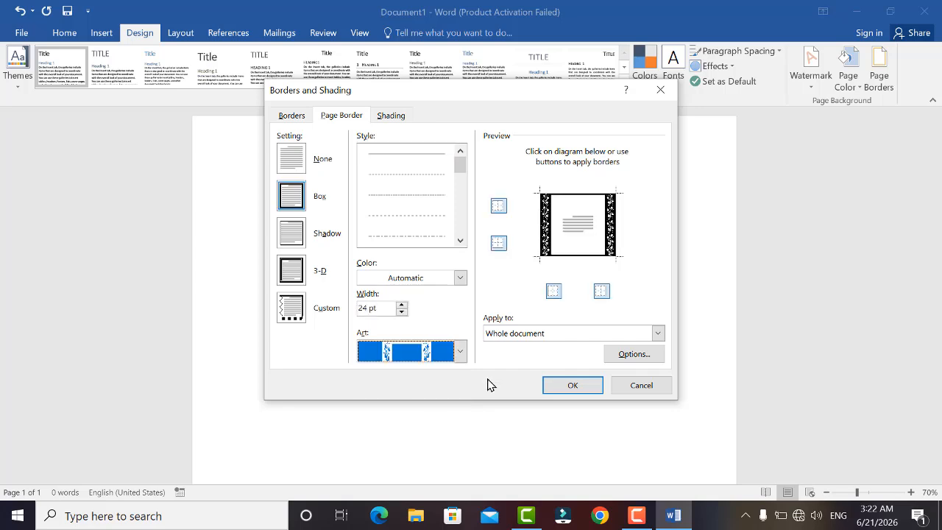
click(564, 385)
scroll(560, 368, down, 3)
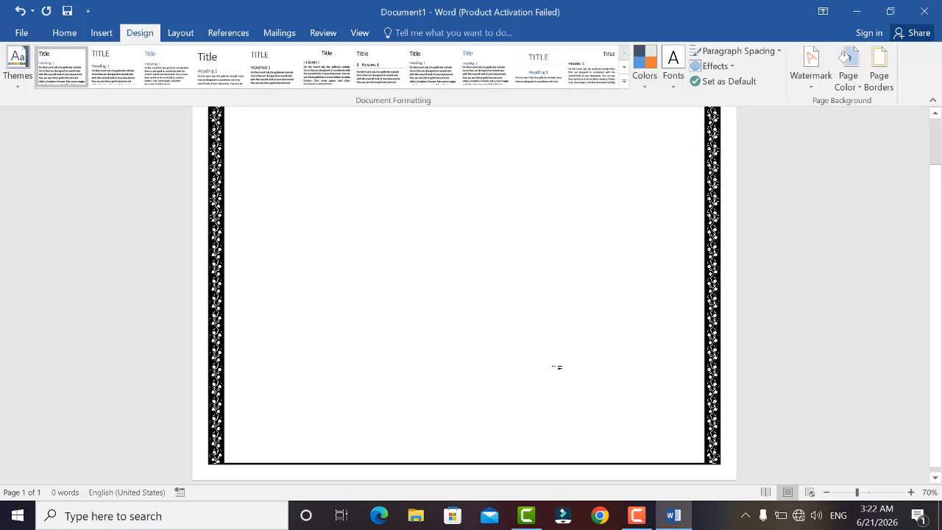
scroll(559, 366, up, 3)
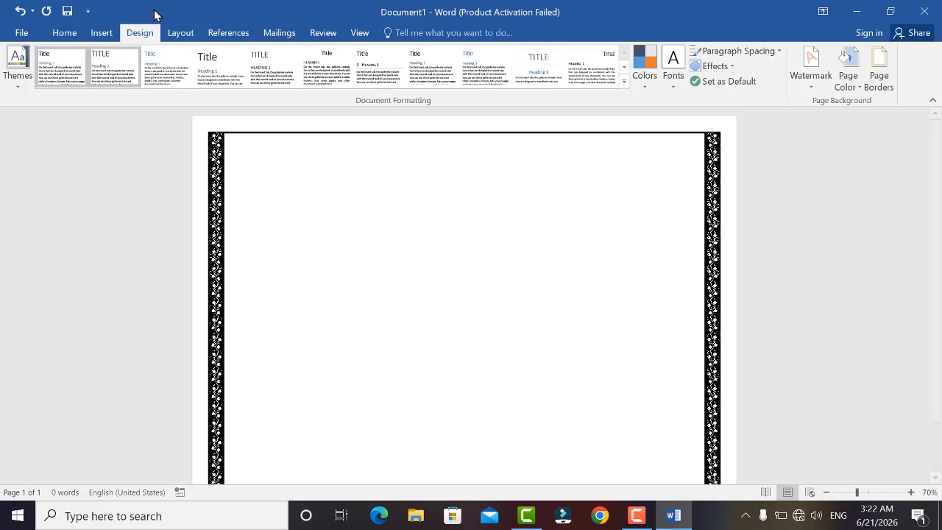
Reopen the page border settings and set the border art to (none).
click(879, 78)
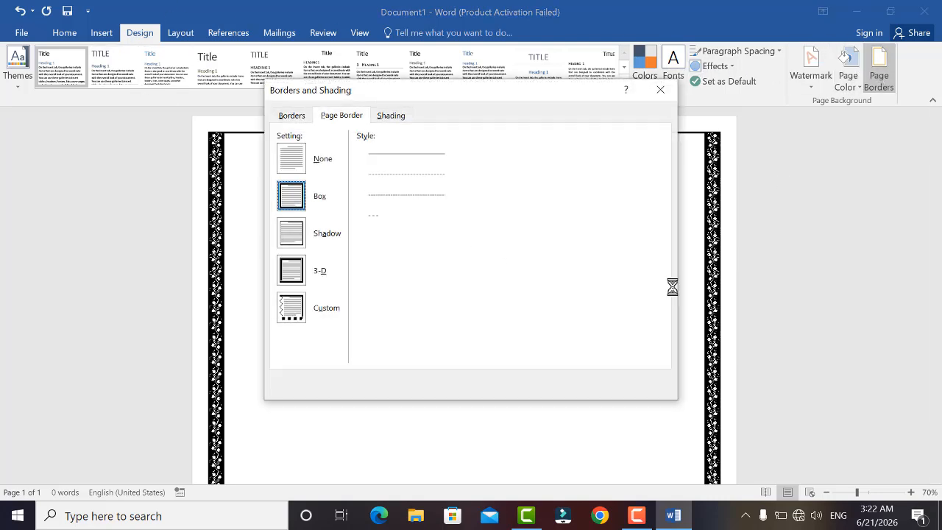
click(421, 354)
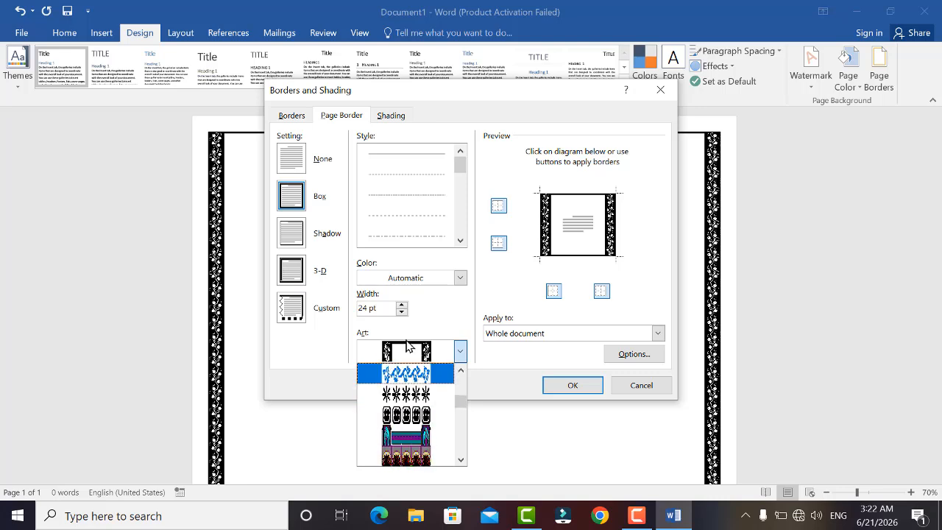
scroll(409, 352, up, 6)
scroll(409, 352, up, 6)
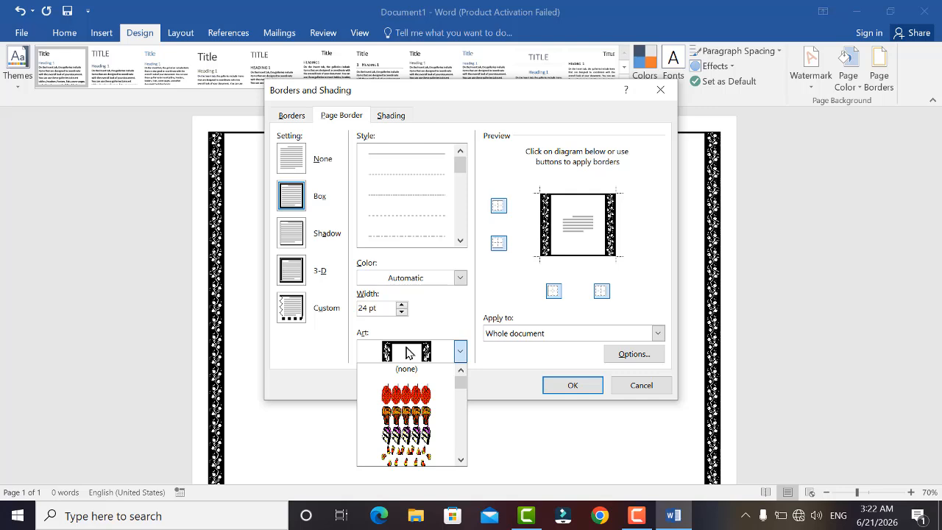
click(406, 368)
click(572, 386)
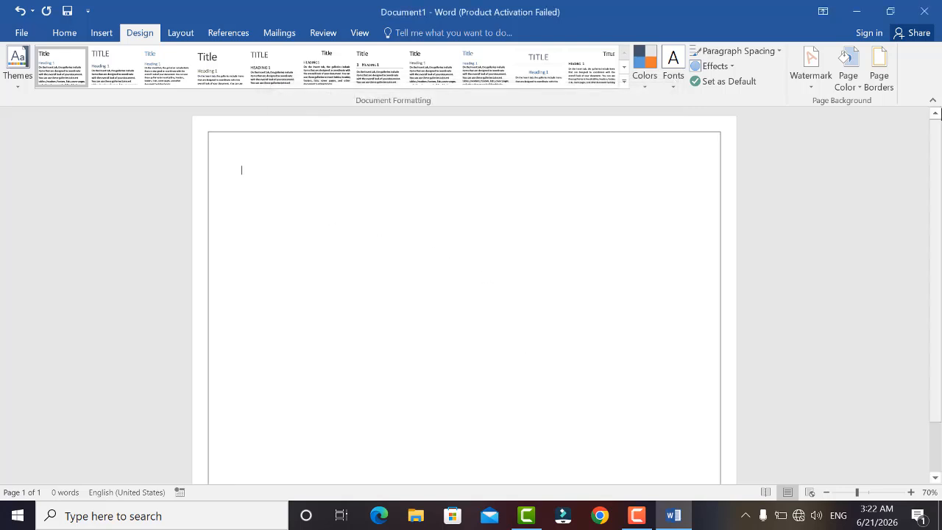
Remove the page border entirely by choosing the None setting.
click(881, 70)
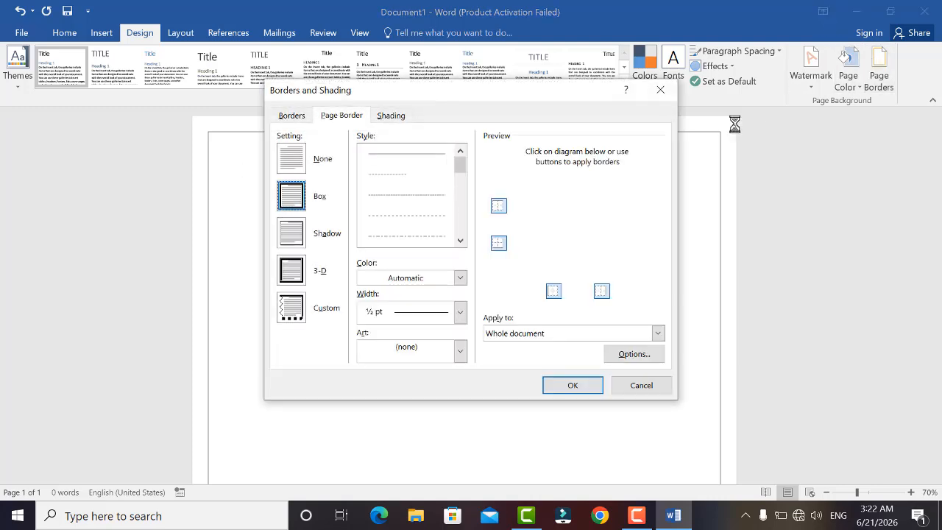
click(302, 168)
click(558, 385)
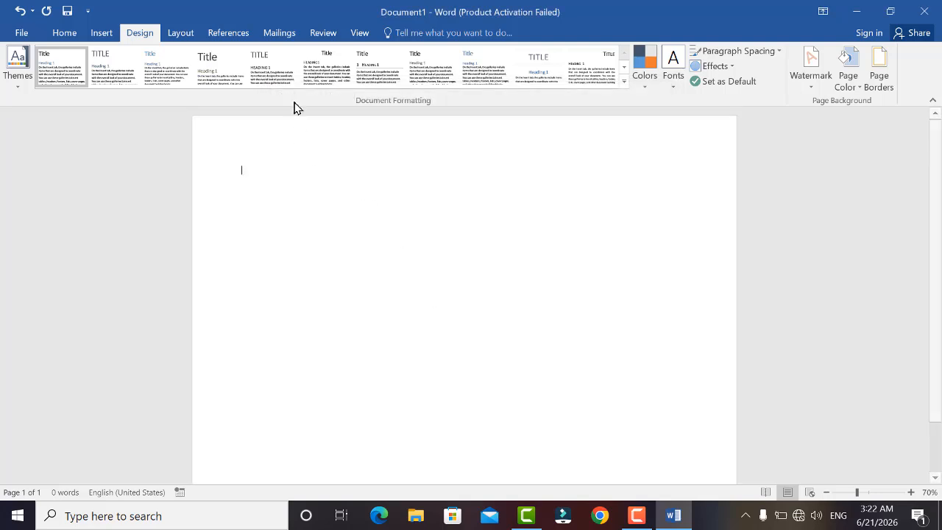
Insert the frame picture named images from the Downloads folder.
click(112, 28)
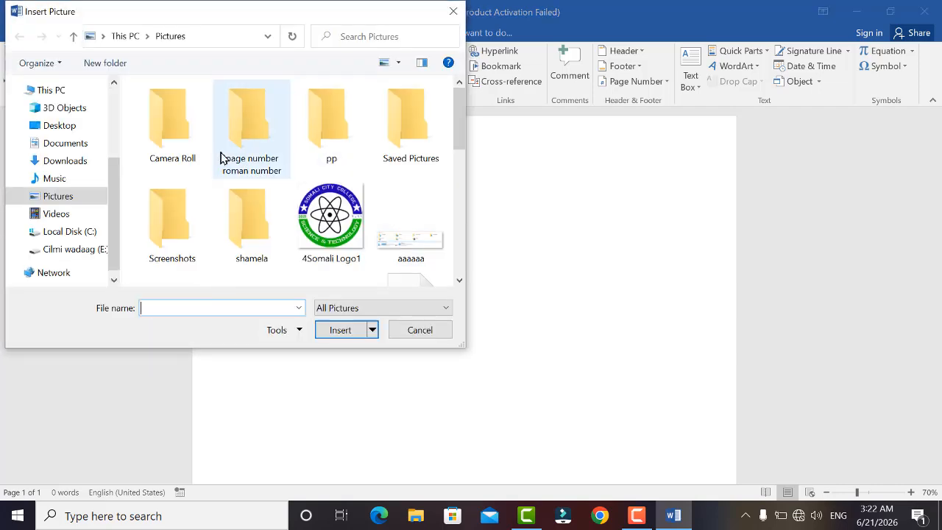
click(65, 160)
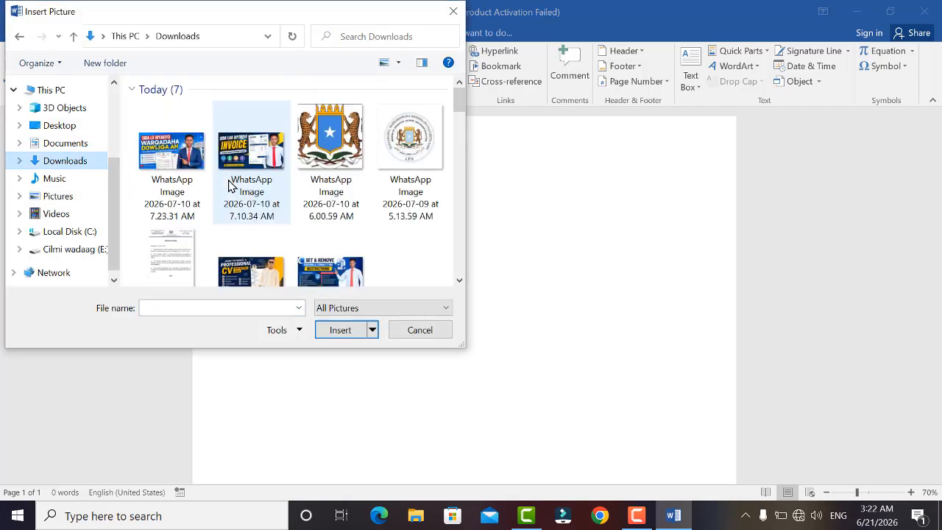
scroll(232, 185, down, 5)
scroll(228, 185, down, 10)
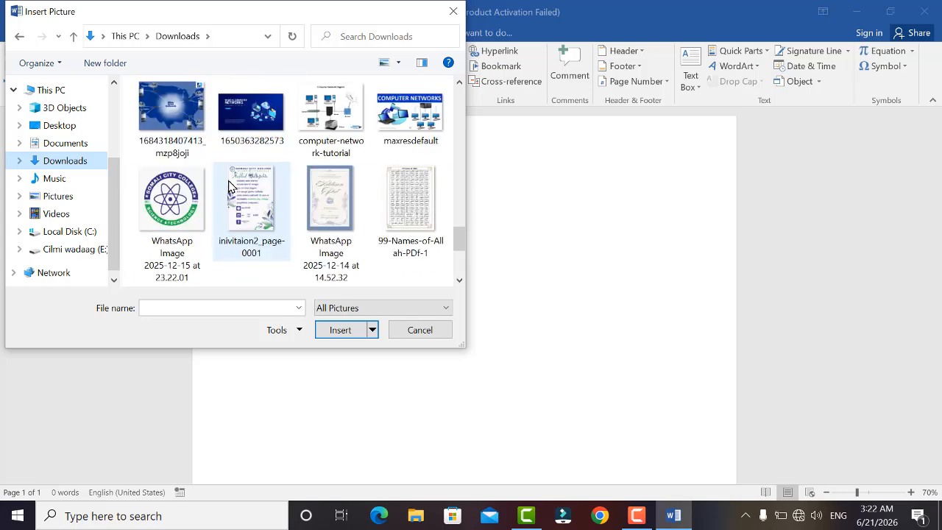
scroll(228, 185, down, 2)
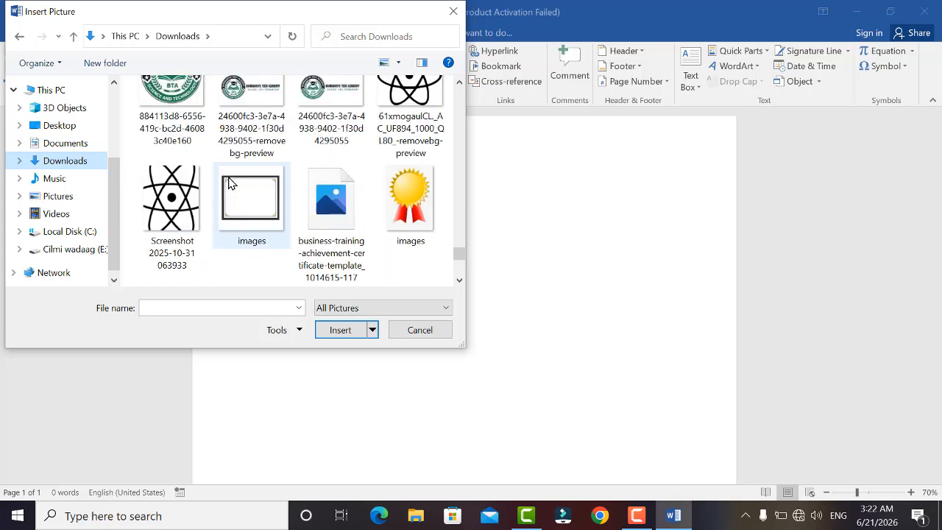
click(225, 188)
click(339, 332)
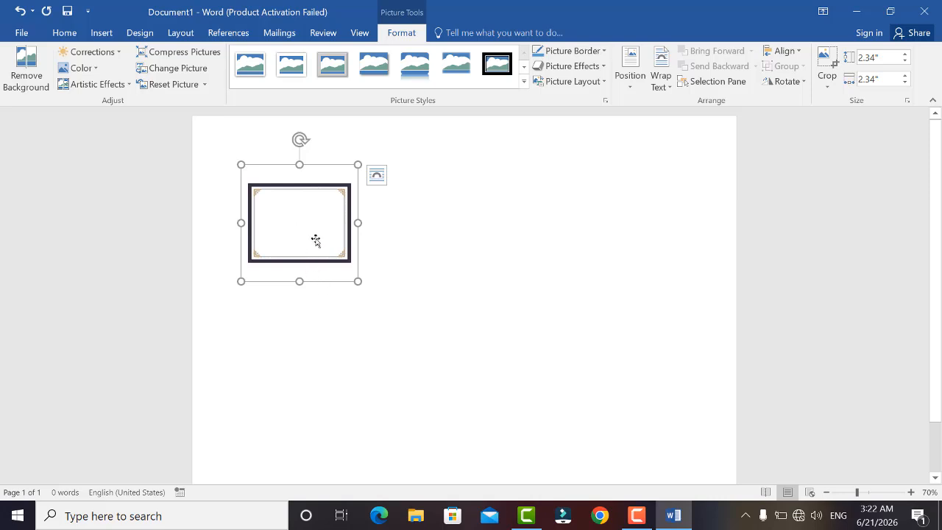
Set the frame picture's text wrapping to In Front of Text.
click(359, 254)
click(305, 234)
right_click(305, 234)
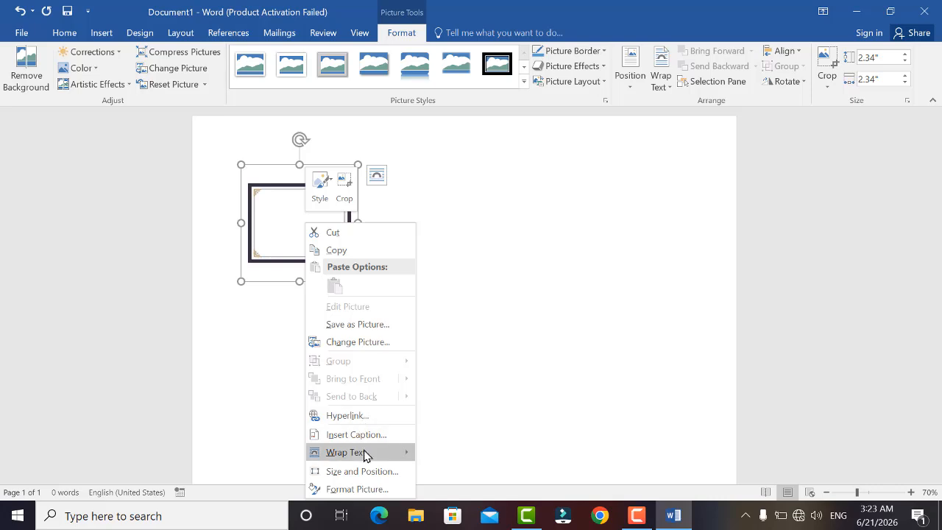
click(412, 37)
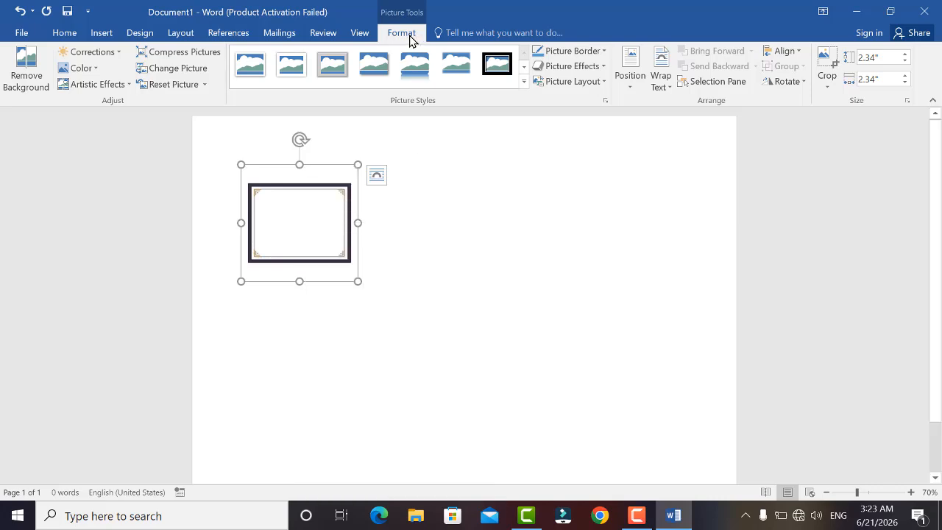
click(666, 87)
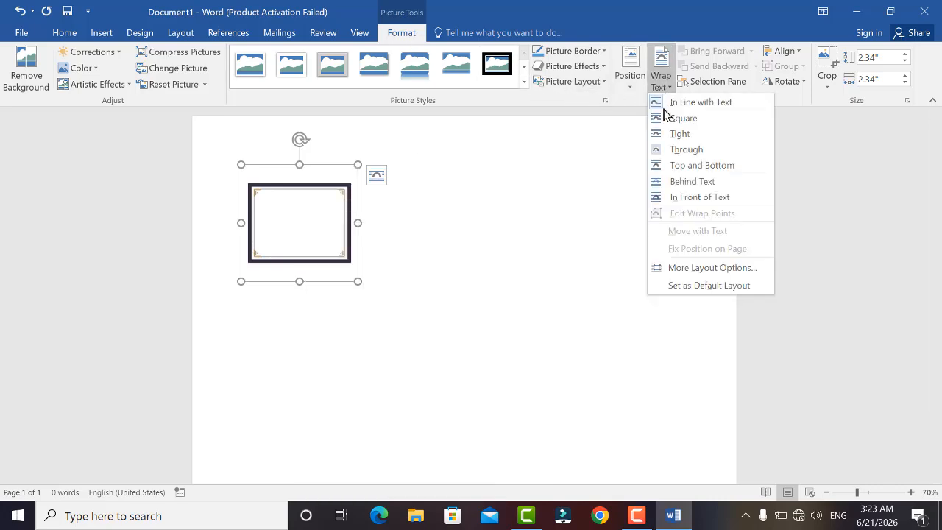
click(696, 197)
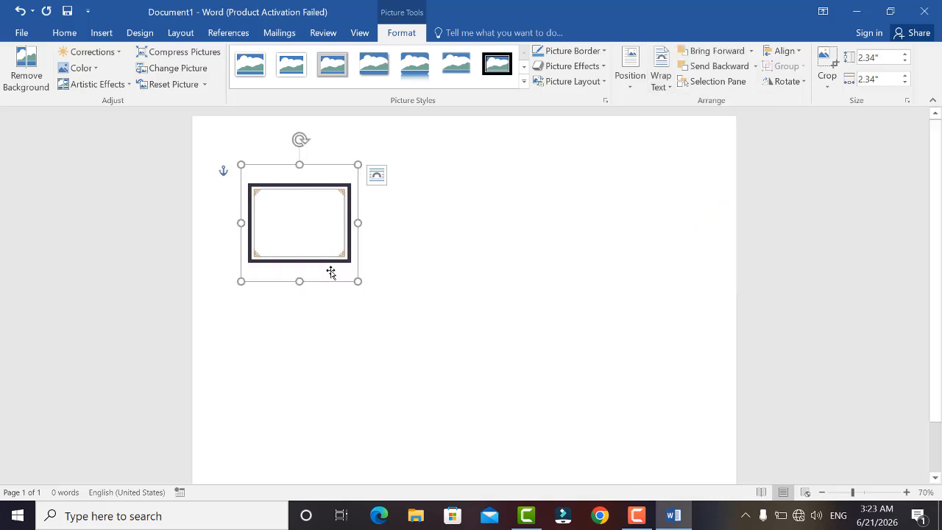
Enlarge the frame picture to about 7.37 inches square, move it, and stretch its height to about 11.02 inches.
drag(360, 282, 608, 417)
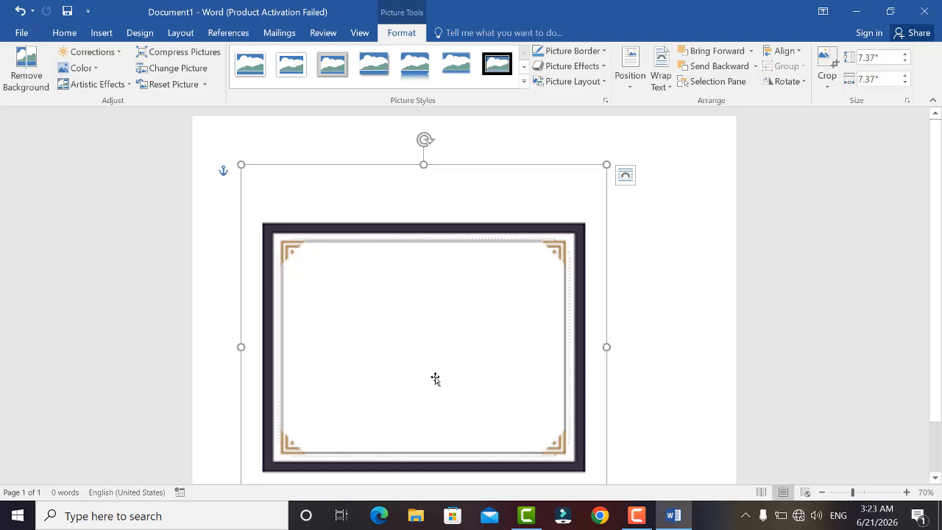
drag(435, 378, 467, 373)
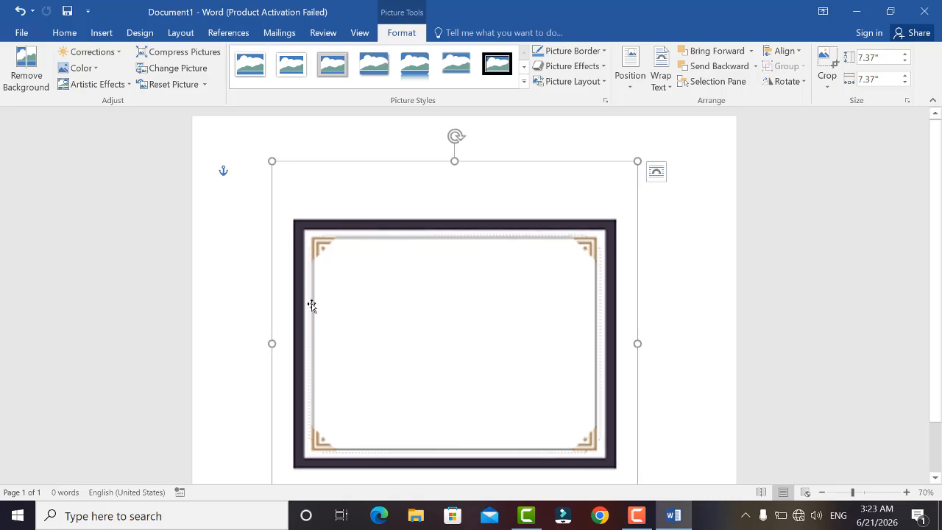
drag(454, 159, 452, 43)
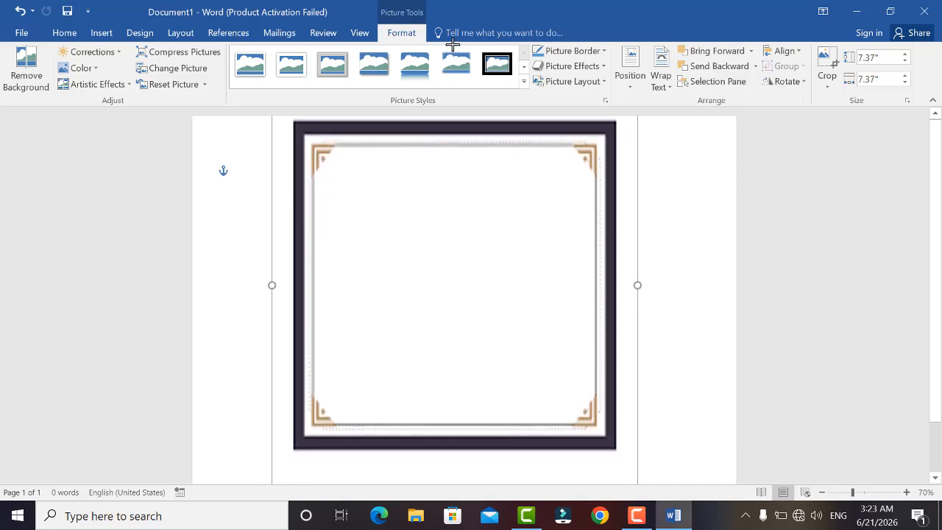
scroll(420, 288, down, 1)
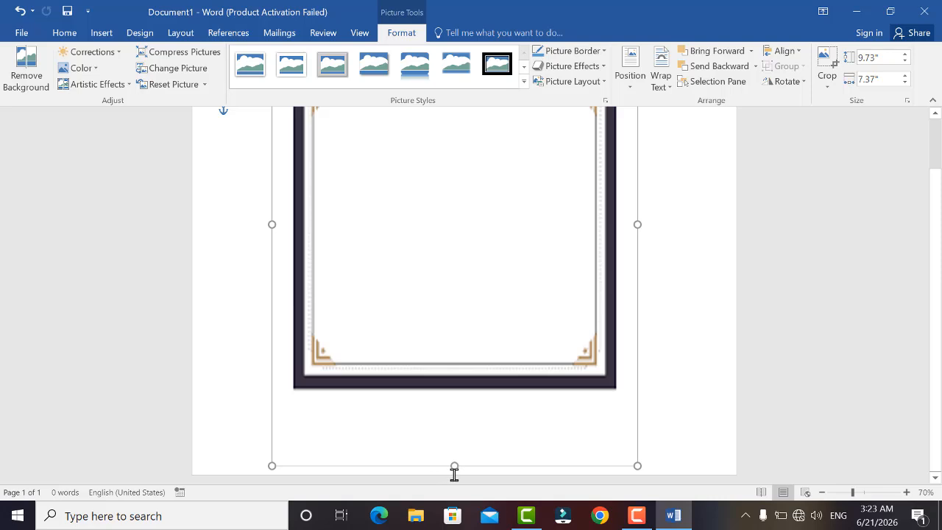
drag(456, 468, 473, 450)
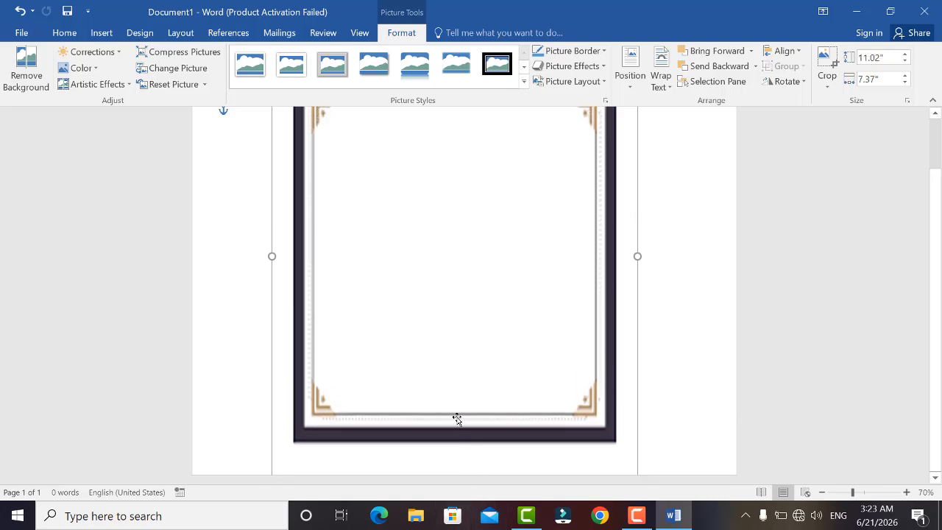
Move the frame down and stretch its top edge up so its height is about 12.32 inches.
scroll(449, 405, up, 4)
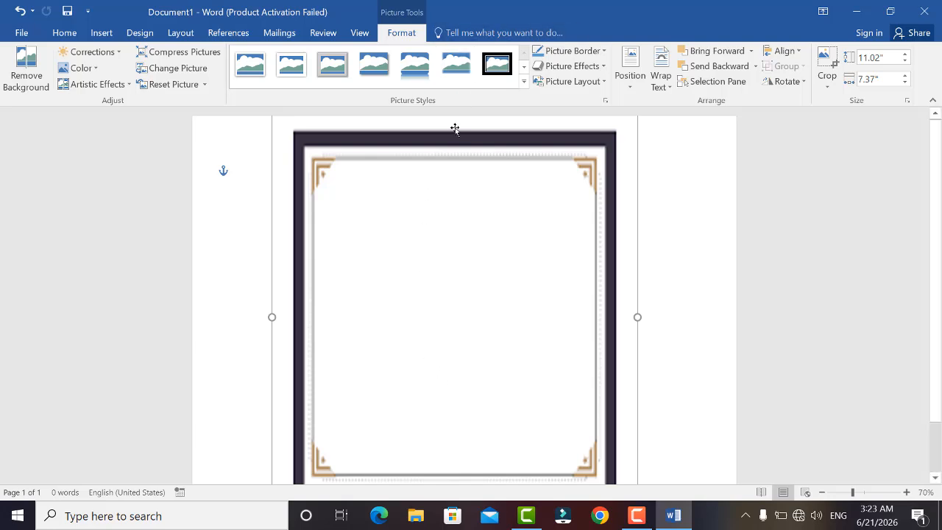
drag(452, 145, 453, 276)
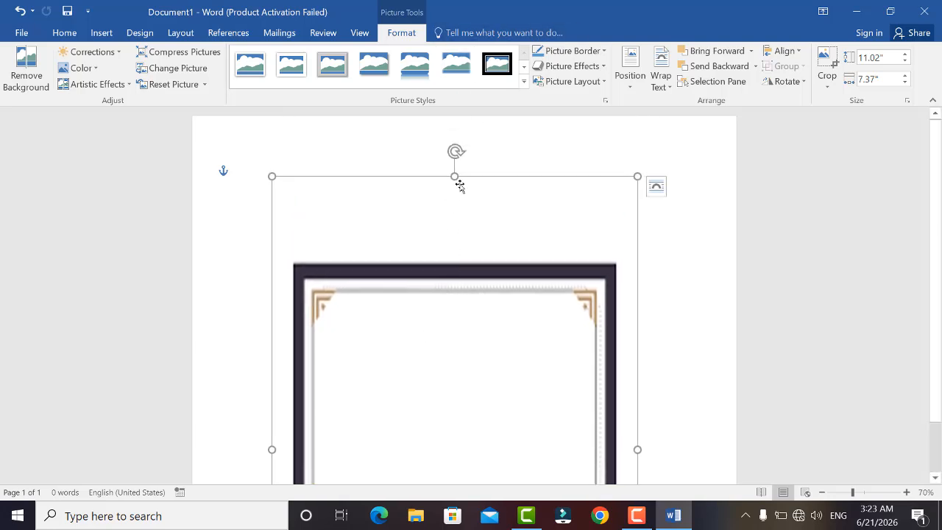
drag(453, 161, 463, 109)
scroll(452, 270, down, 1)
scroll(452, 269, down, 1)
scroll(460, 150, down, 2)
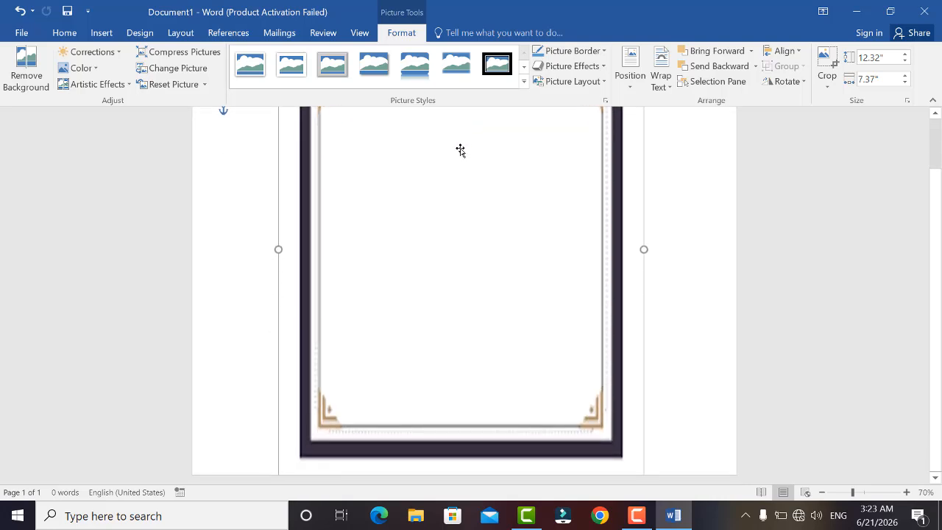
scroll(447, 310, up, 2)
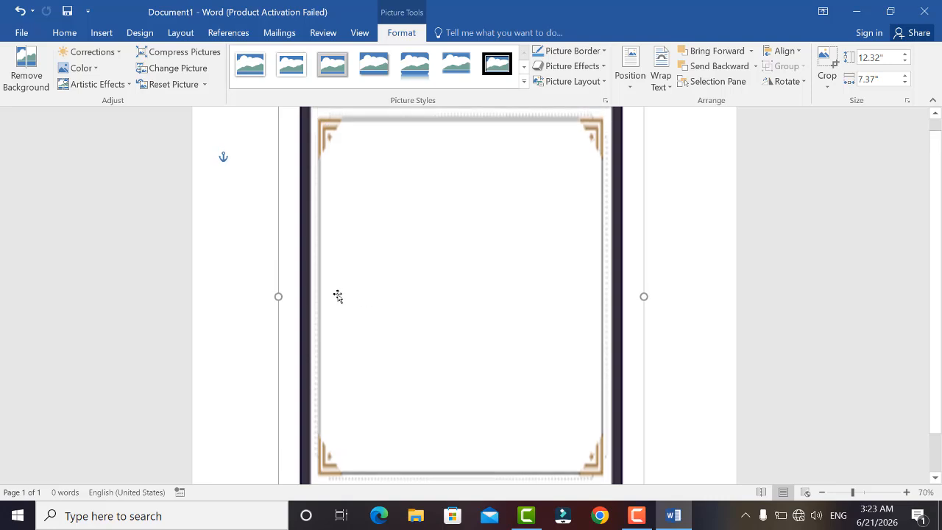
Widen the frame to about 12.26 inches and stretch its height to about 12.56 inches, repositioning it on the page.
drag(276, 298, 164, 301)
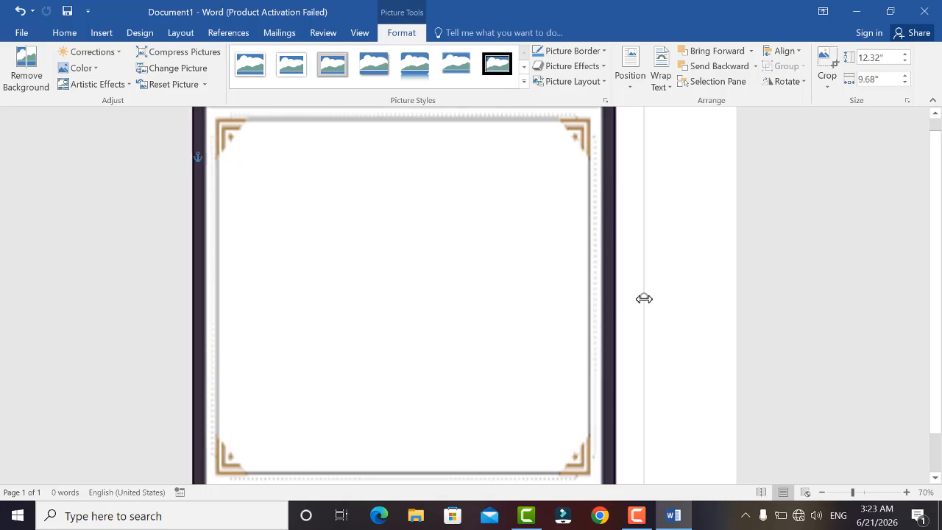
drag(644, 298, 771, 305)
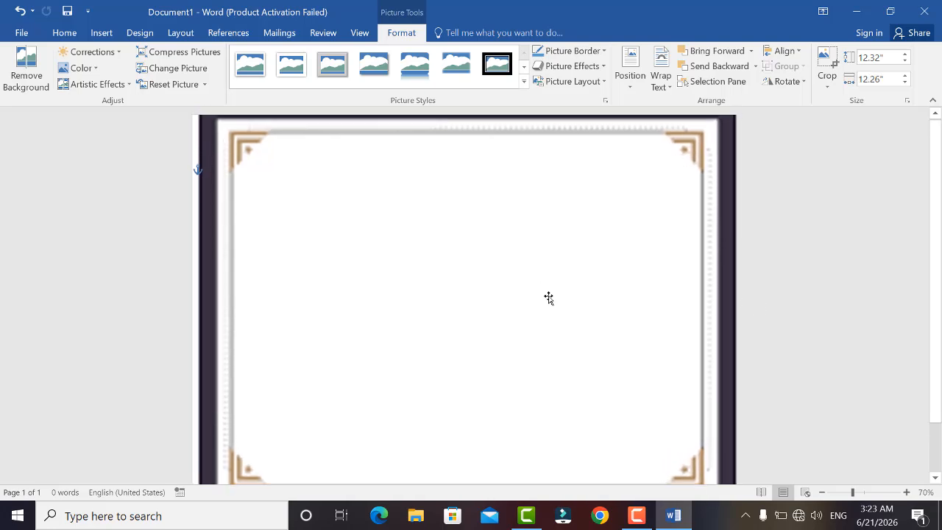
scroll(545, 294, down, 2)
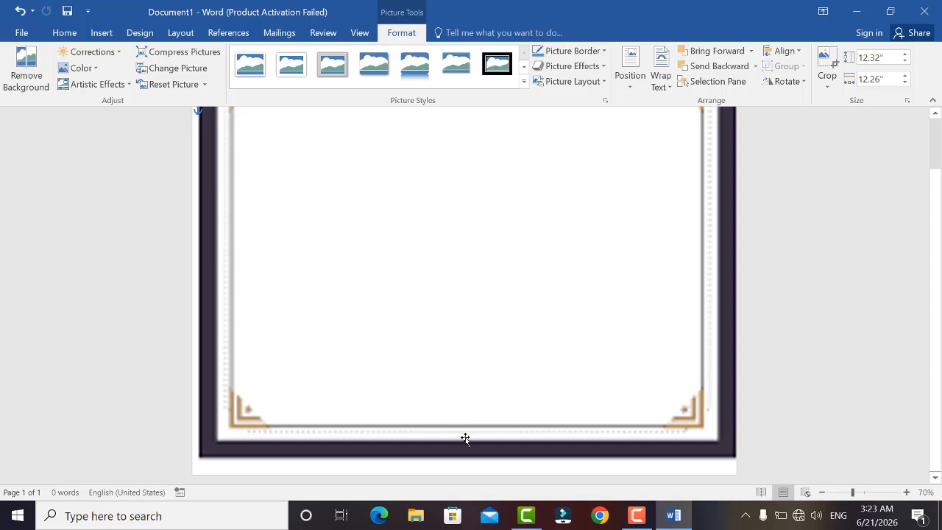
drag(464, 446, 457, 370)
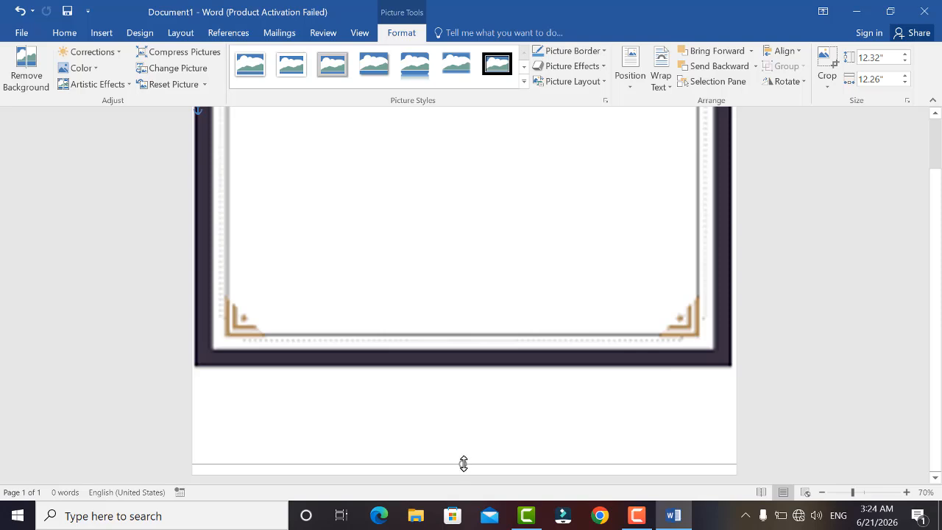
drag(464, 463, 463, 464)
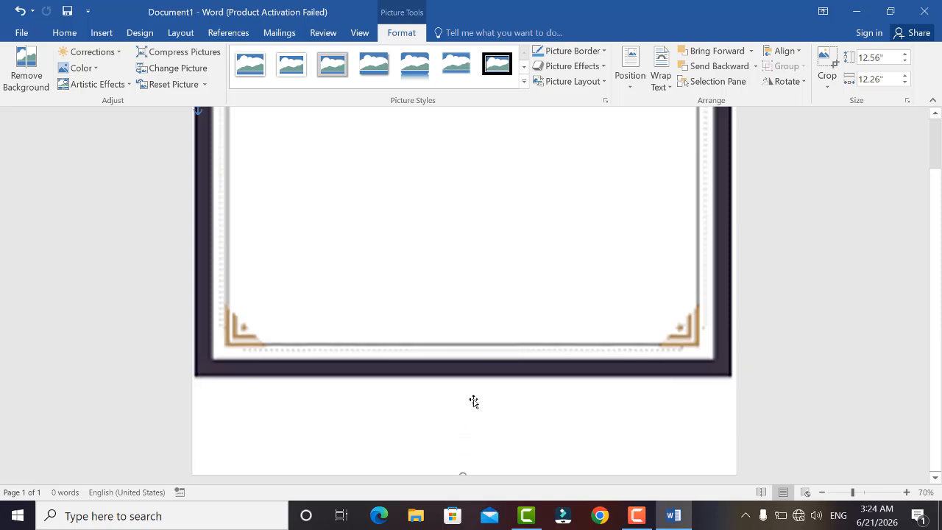
drag(479, 371, 475, 467)
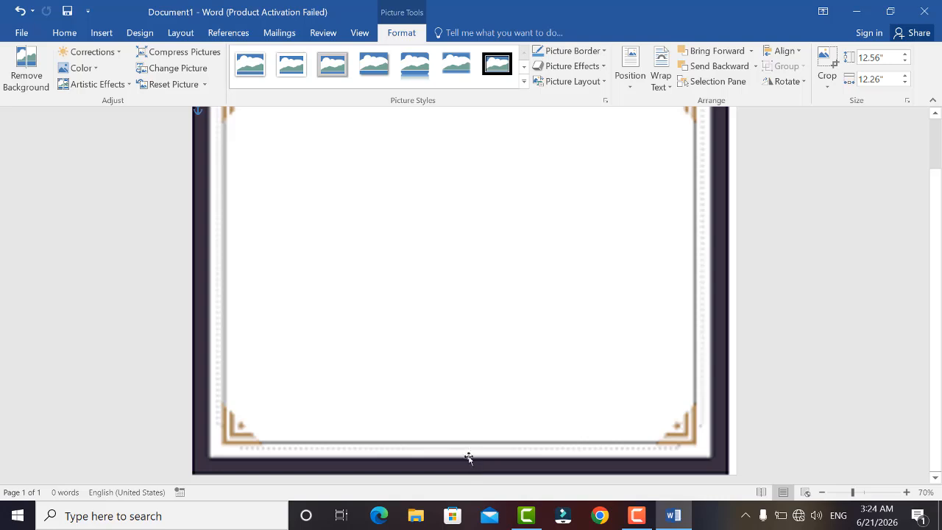
Reposition the frame horizontally and widen it to about 12.38 inches so it covers the page width.
key(Right)
key(Right)
key(Right)
key(Right)
key(Right)
key(Right)
key(Right)
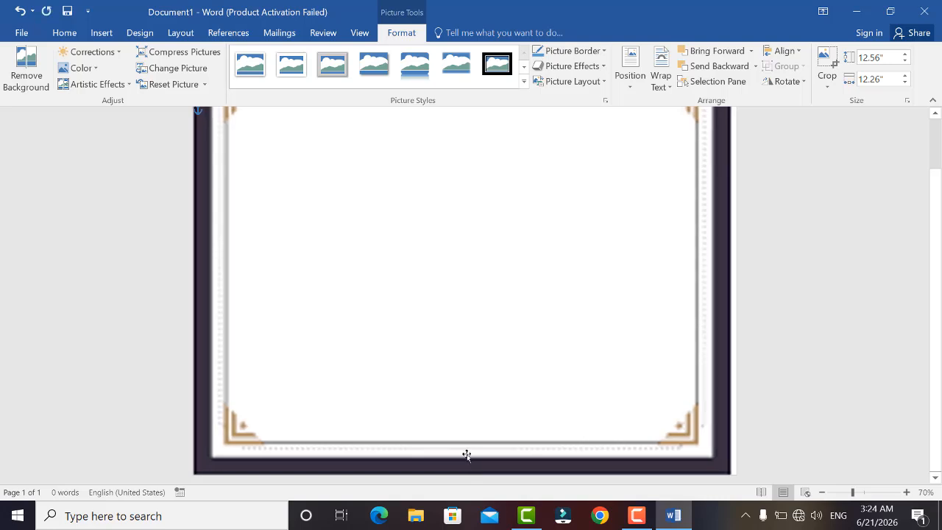
scroll(467, 455, up, 5)
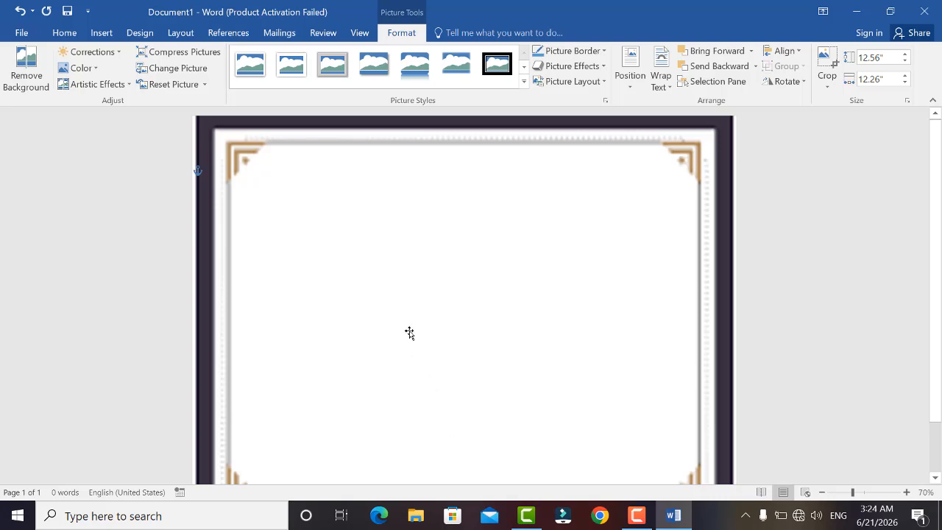
drag(220, 284, 271, 257)
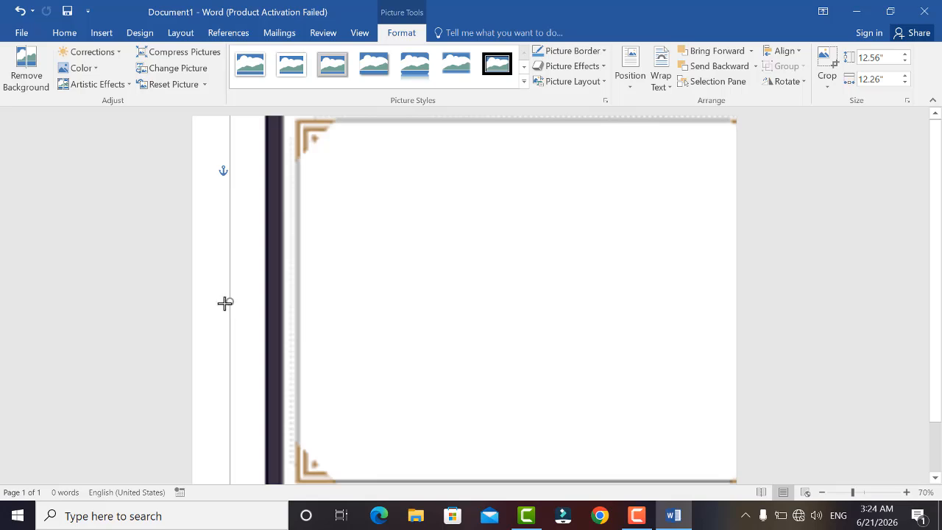
drag(225, 302, 223, 303)
key(Left)
key(Left)
key(Left)
key(Left)
key(Left)
key(Left)
key(Left)
key(Left)
key(Left)
key(Left)
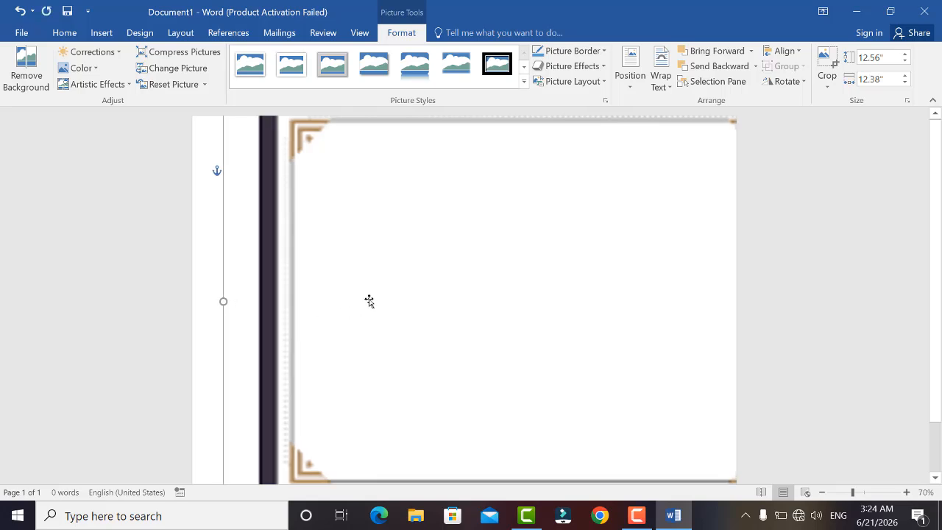
key(Left)
key(Left)
key(Left)
key(Left)
key(Left)
key(Left)
key(Left)
key(Left)
key(Left)
key(Left)
key(Left)
key(Left)
key(Left)
key(Left)
key(Left)
key(Left)
key(Left)
key(Left)
key(Left)
key(Left)
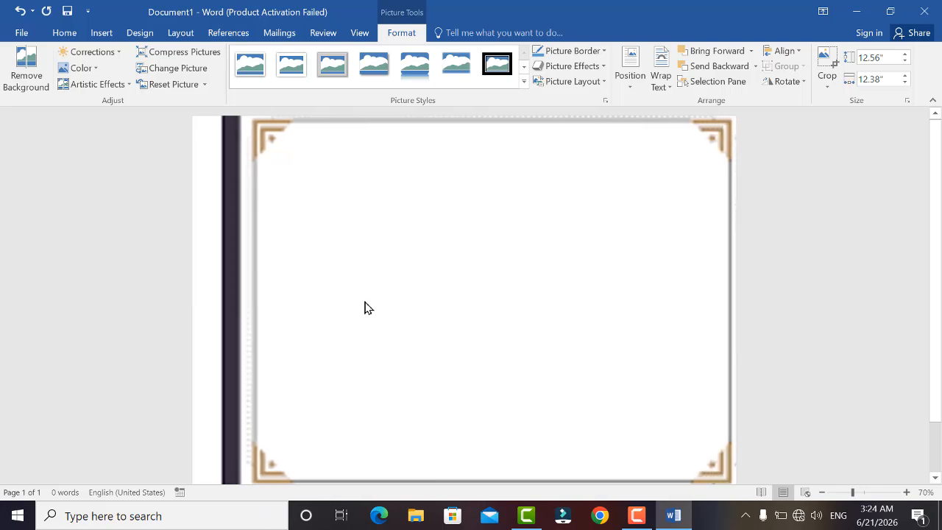
key(Right)
key(Right)
key(Right)
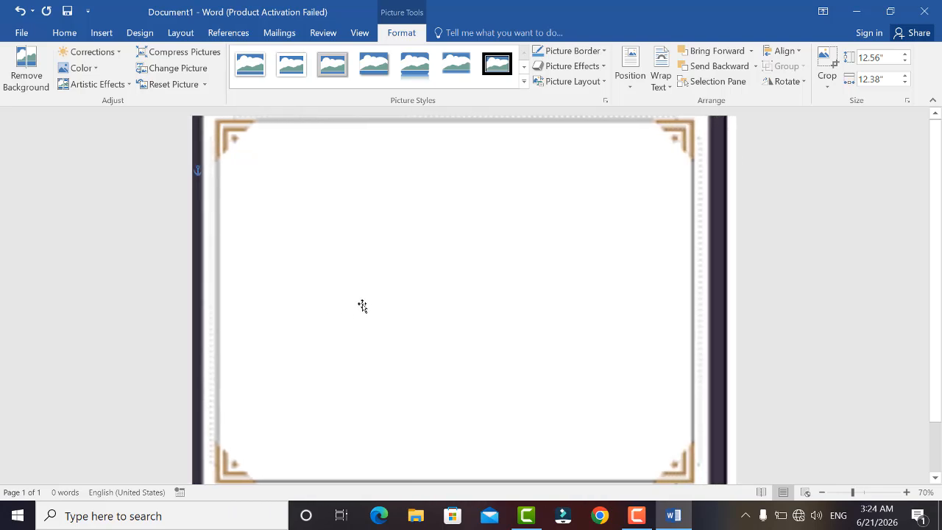
key(Right)
key(Right)
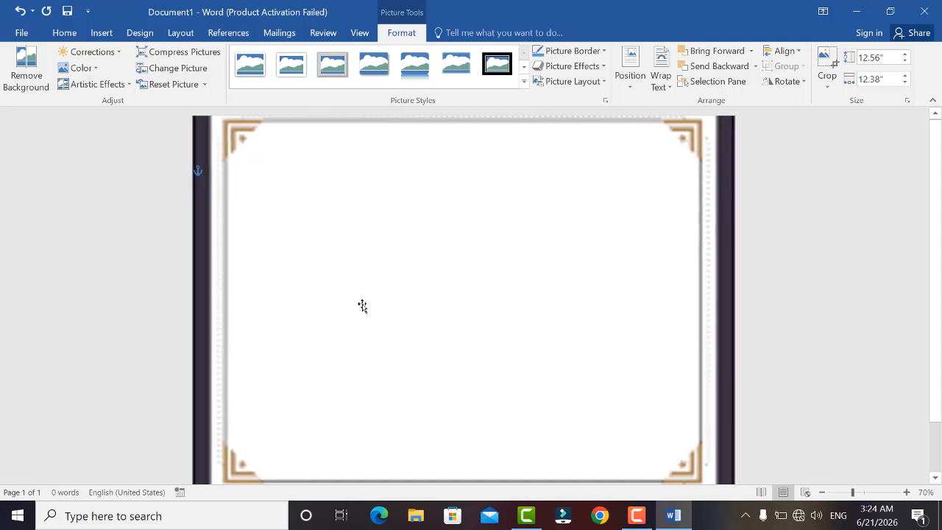
Nudge the frame downward so it lines up with the page's bottom edge.
scroll(363, 301, down, 2)
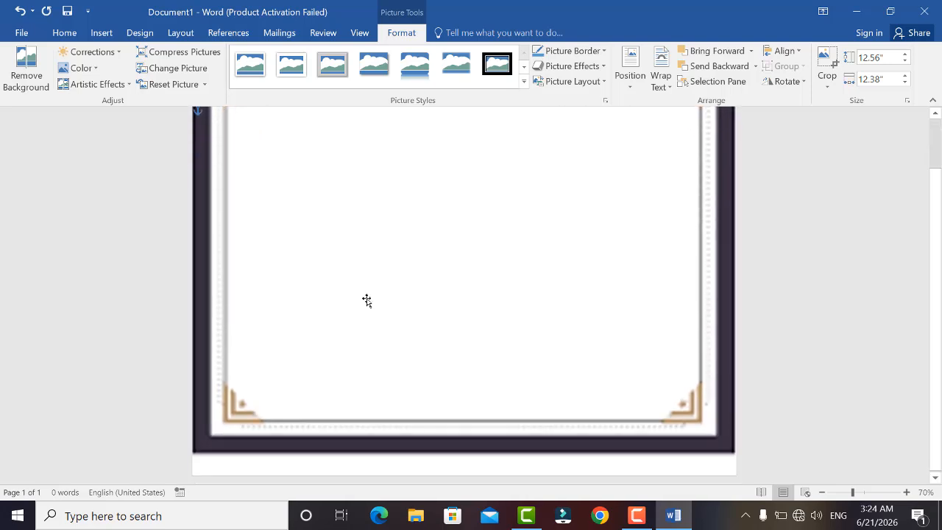
key(Down)
key(Down)
key(Down)
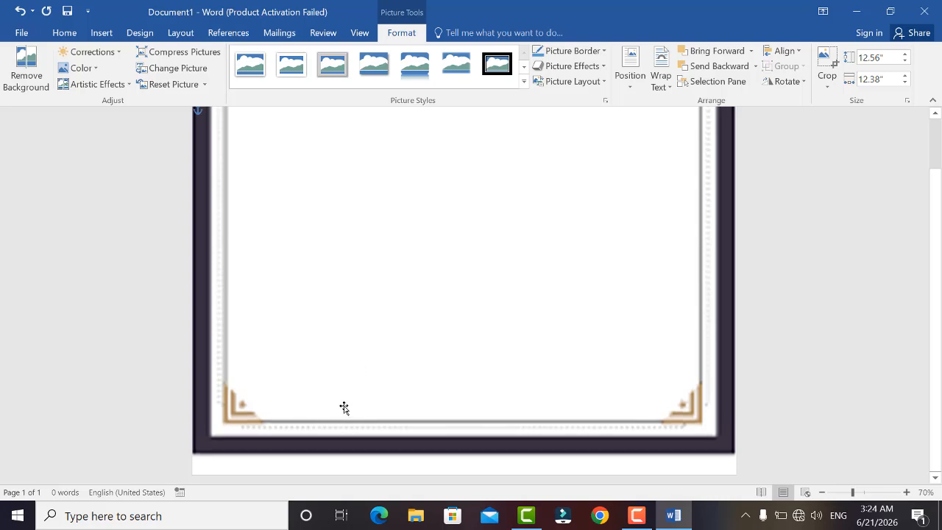
key(Down)
key(Down)
key(Down)
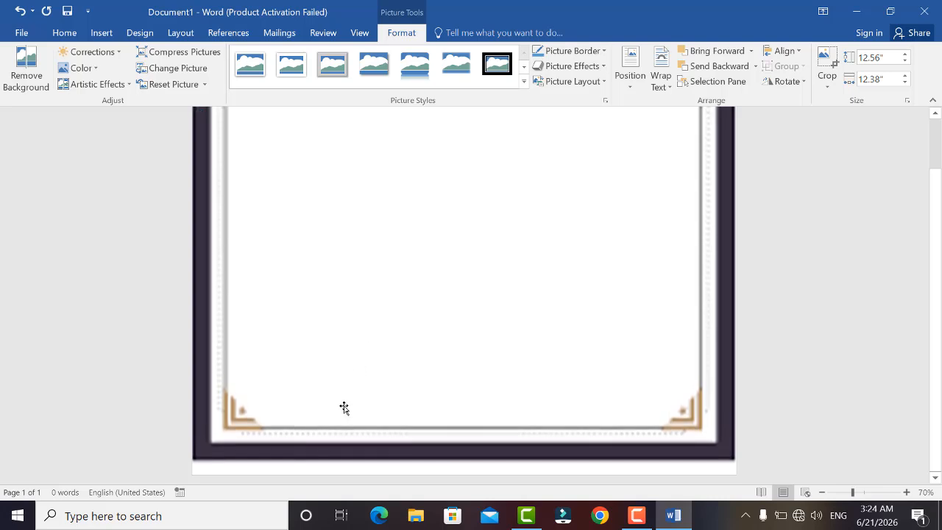
key(Down)
key(Down)
key(Down)
key(Down)
key(Down)
key(Down)
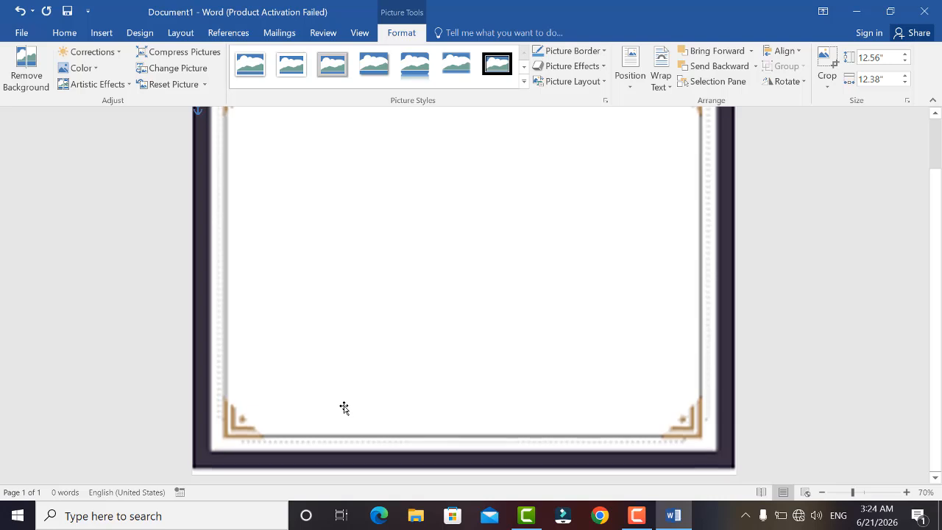
key(Down)
key(Down)
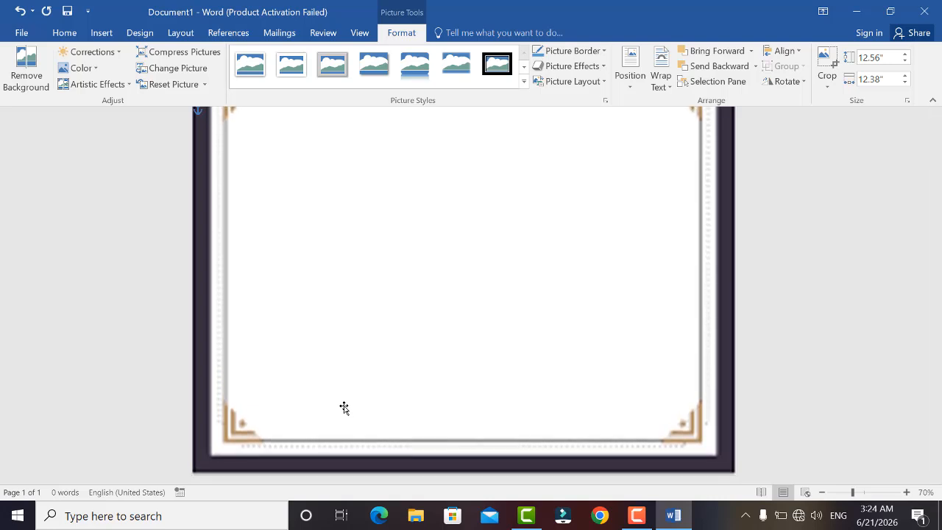
scroll(344, 408, up, 2)
scroll(344, 405, down, 1)
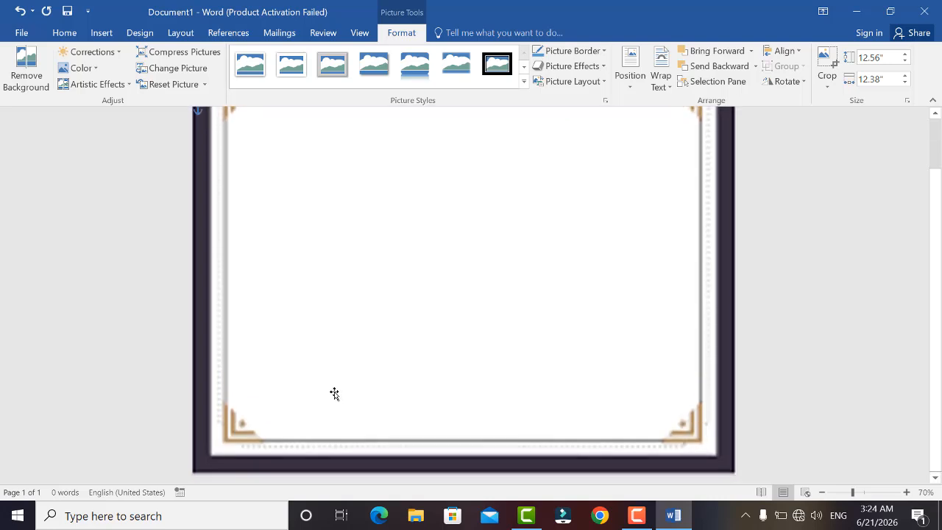
scroll(332, 393, up, 1)
scroll(328, 356, down, 1)
scroll(328, 355, up, 1)
scroll(328, 356, down, 1)
scroll(329, 355, up, 1)
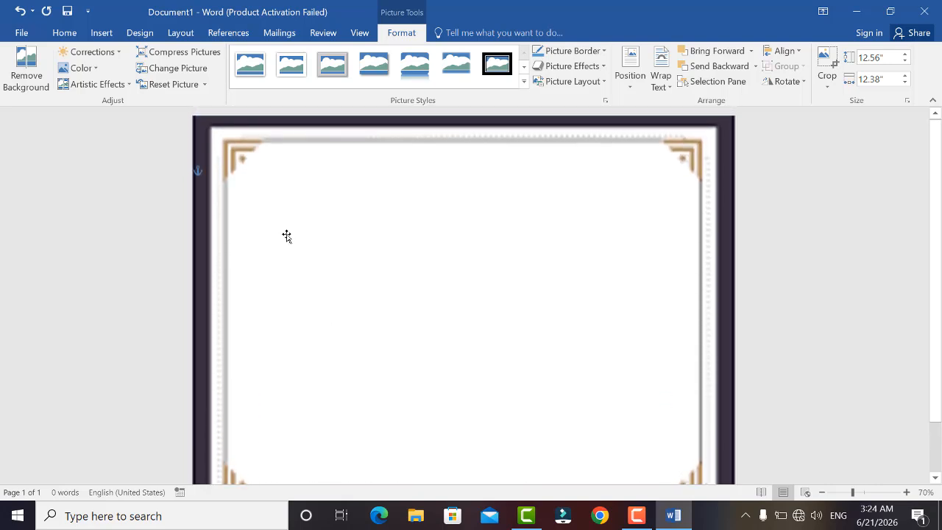
Draw a circle about 2.21 inches across inside the frame's upper-left corner.
click(99, 35)
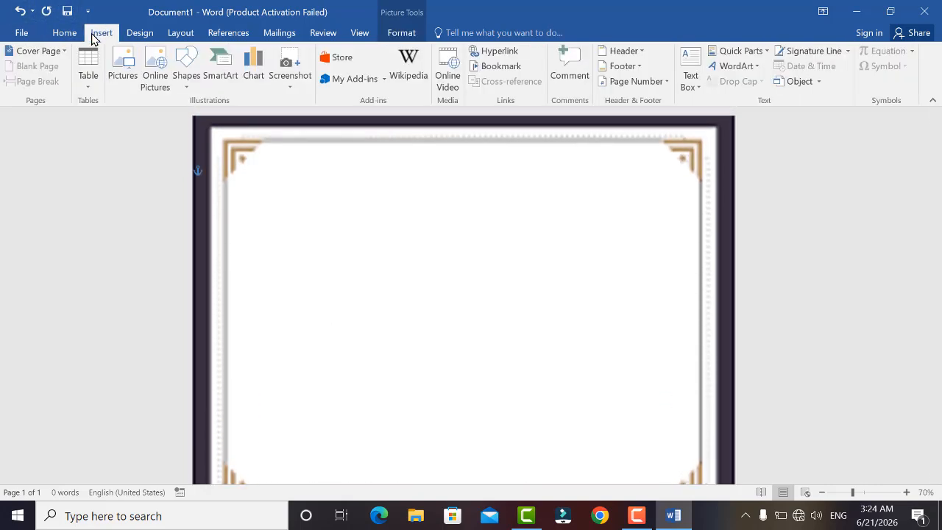
click(186, 76)
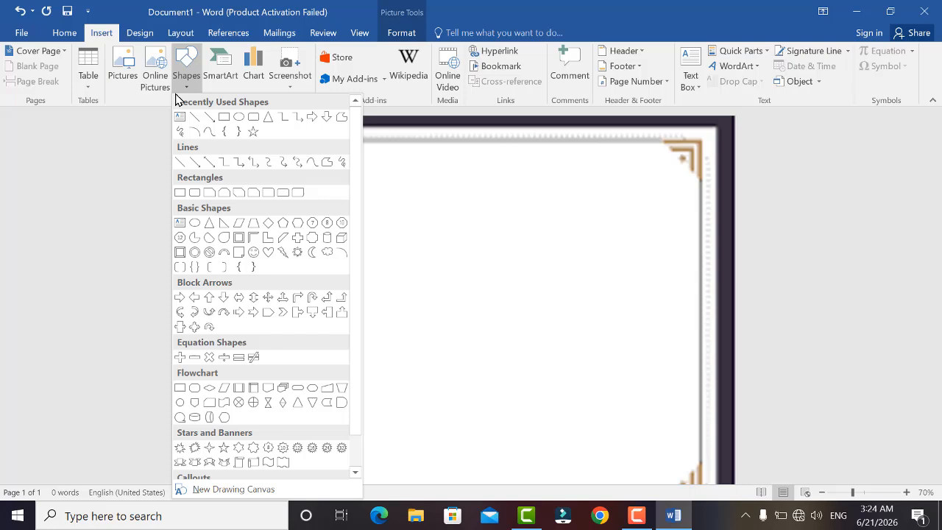
click(238, 116)
drag(232, 145, 332, 254)
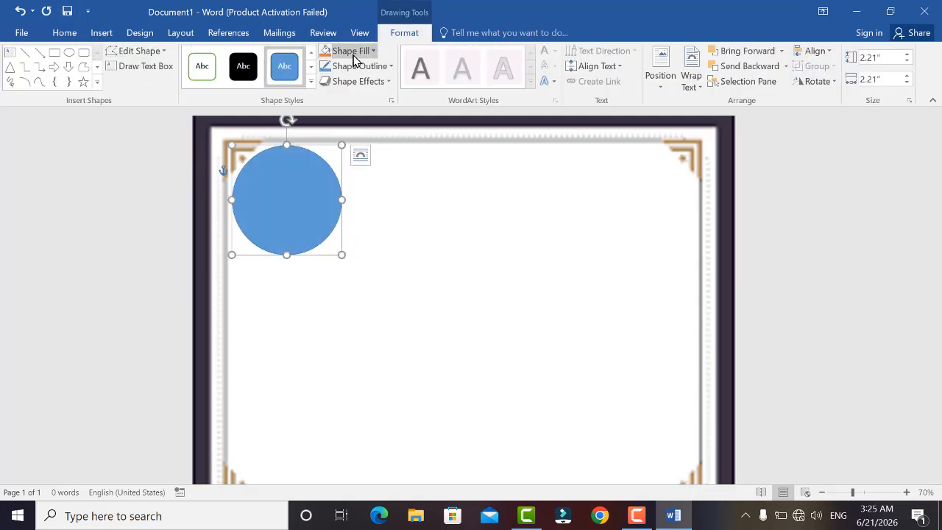
Fill the circle with the picture aaa from the Downloads folder.
click(352, 53)
click(370, 209)
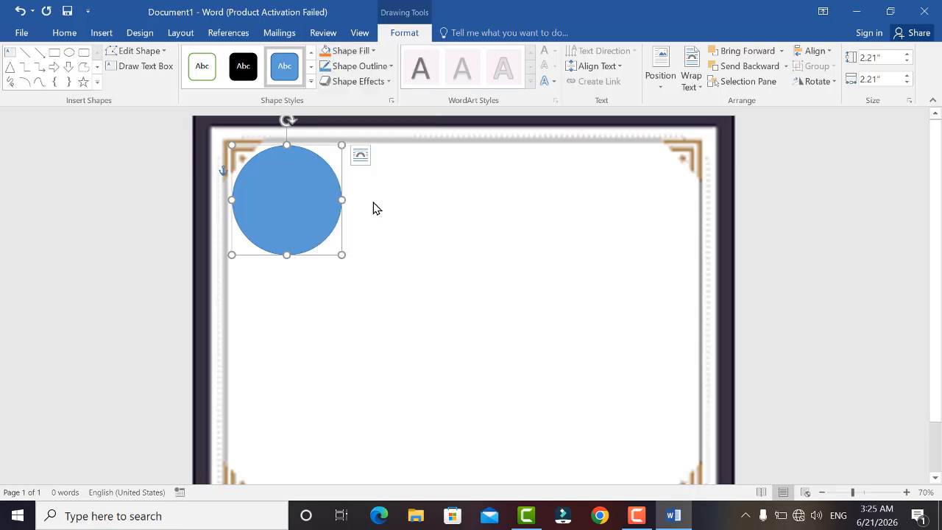
click(471, 287)
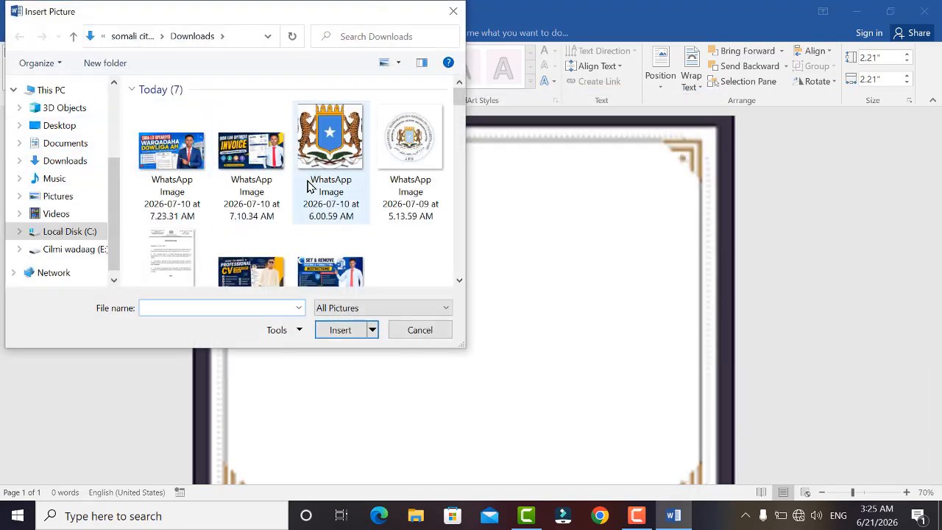
scroll(309, 184, down, 8)
click(377, 124)
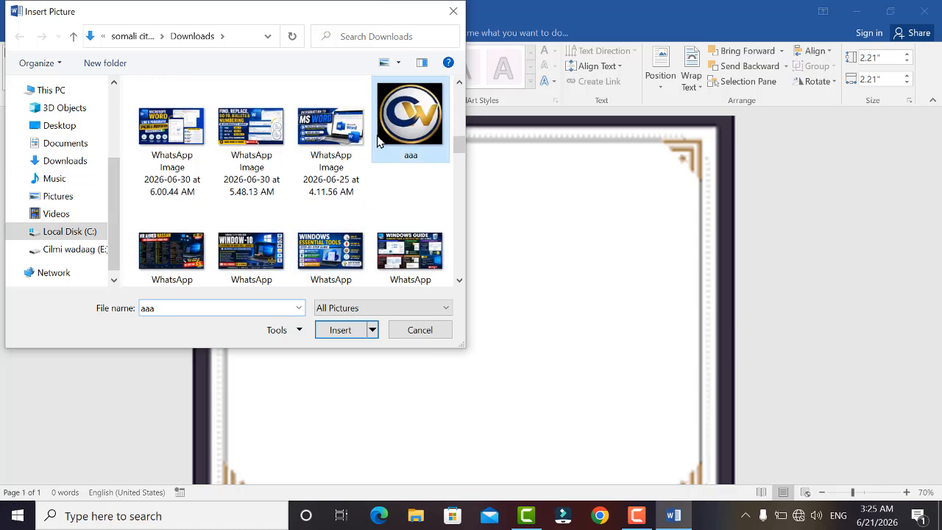
click(343, 331)
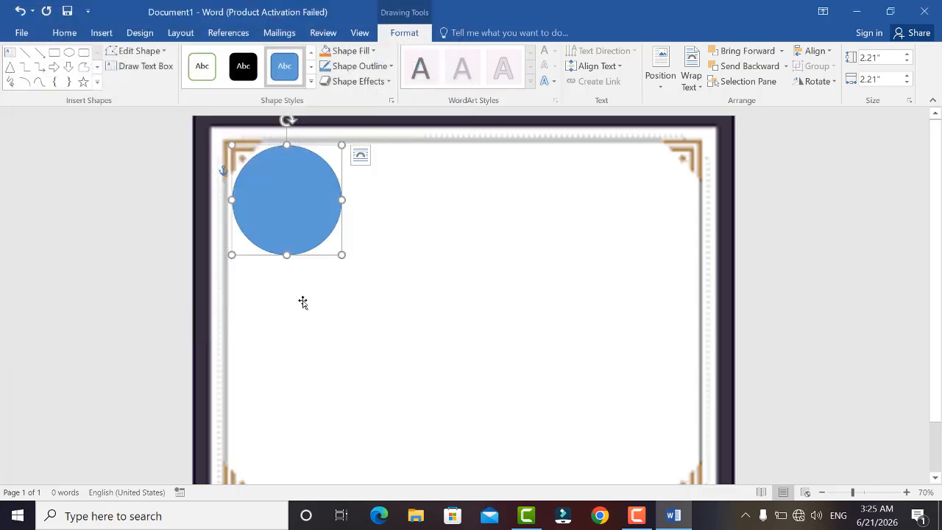
Move the logo circle slightly to the right.
click(383, 251)
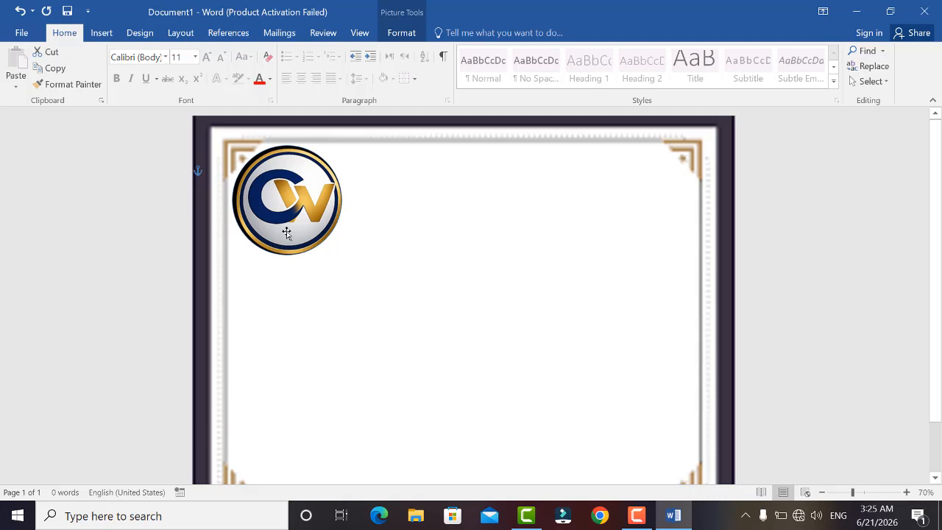
drag(286, 232, 296, 232)
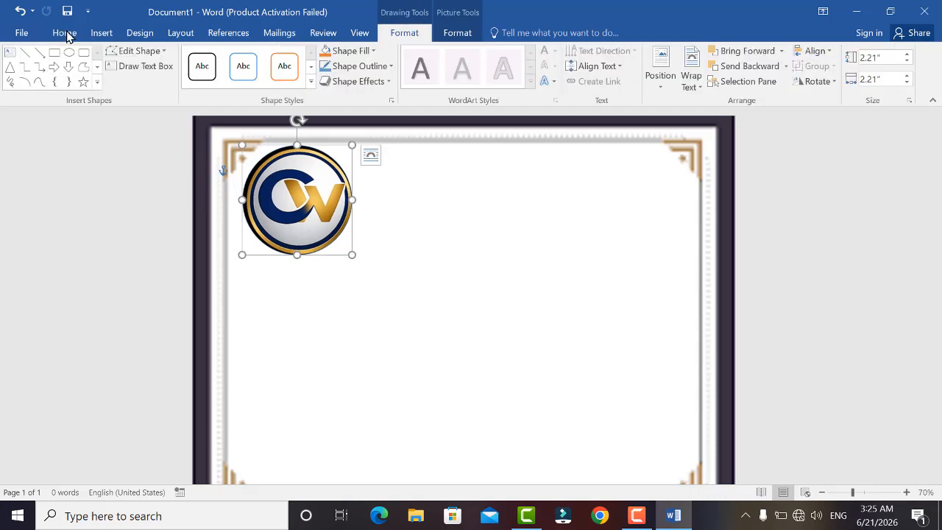
Draw a text box about 3.38 by 1.23 inches beside the logo and type Cilmi wadaag.
click(10, 52)
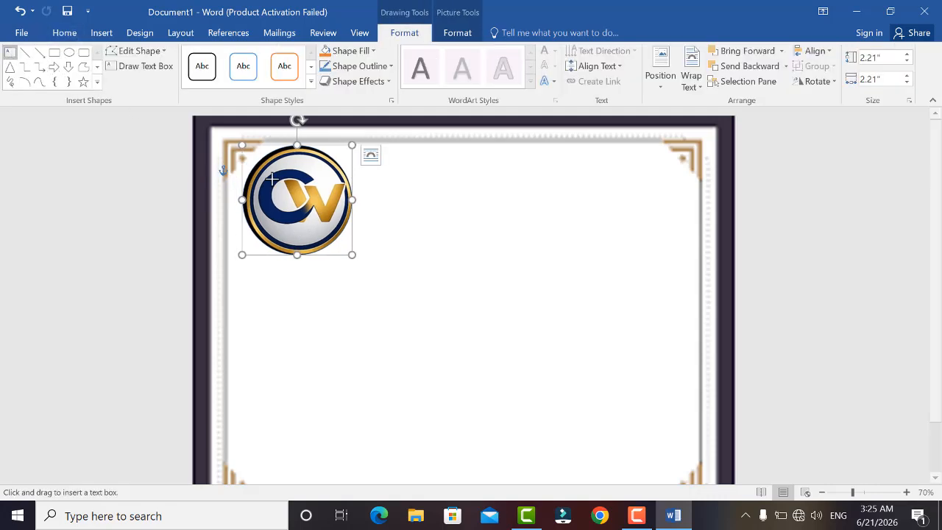
mouse_move(381, 153)
mouse_down()
mouse_move(500, 210)
mouse_move(547, 215)
mouse_up()
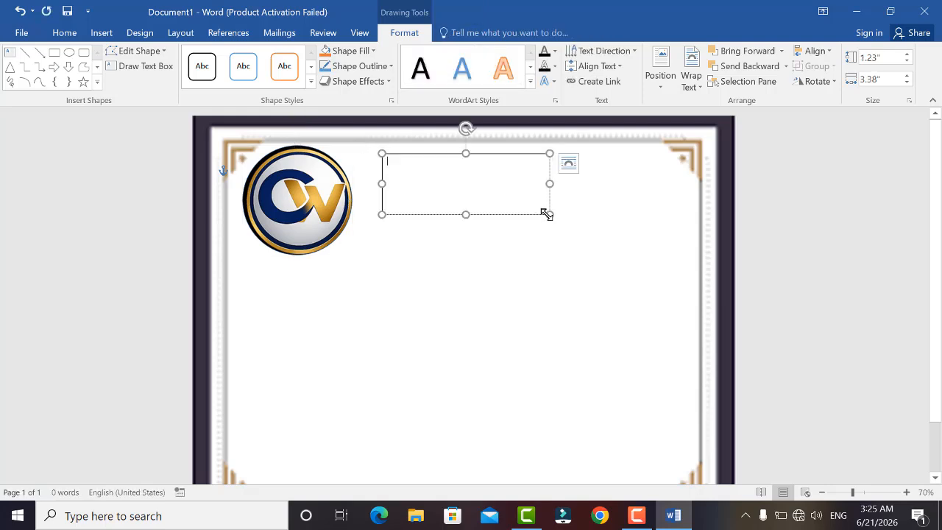
text(c)
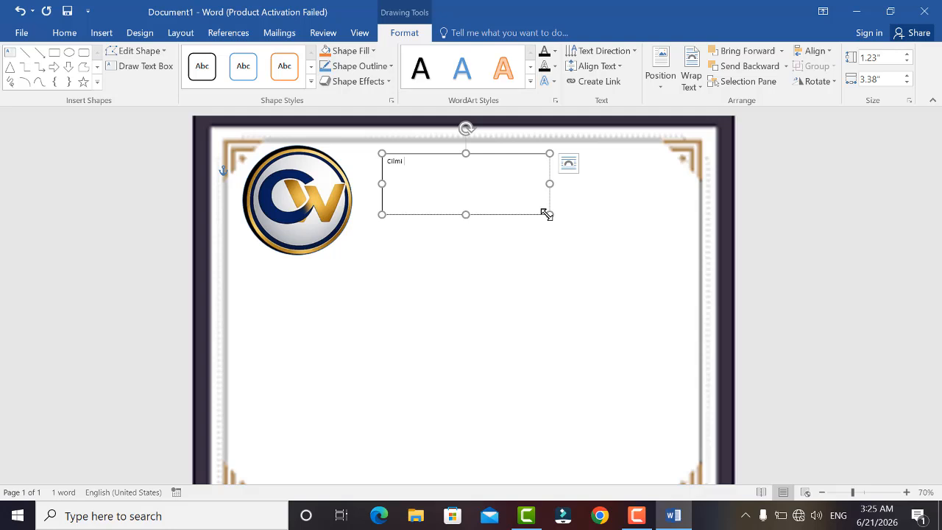
text(ilmi wad)
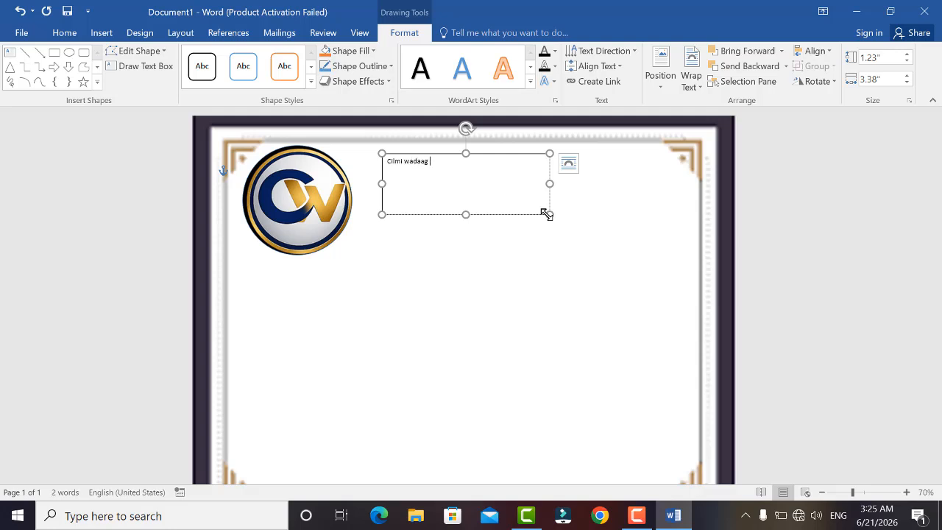
text(aag)
Select all the text in the box and enlarge its font several sizes.
key(ctrl+a)
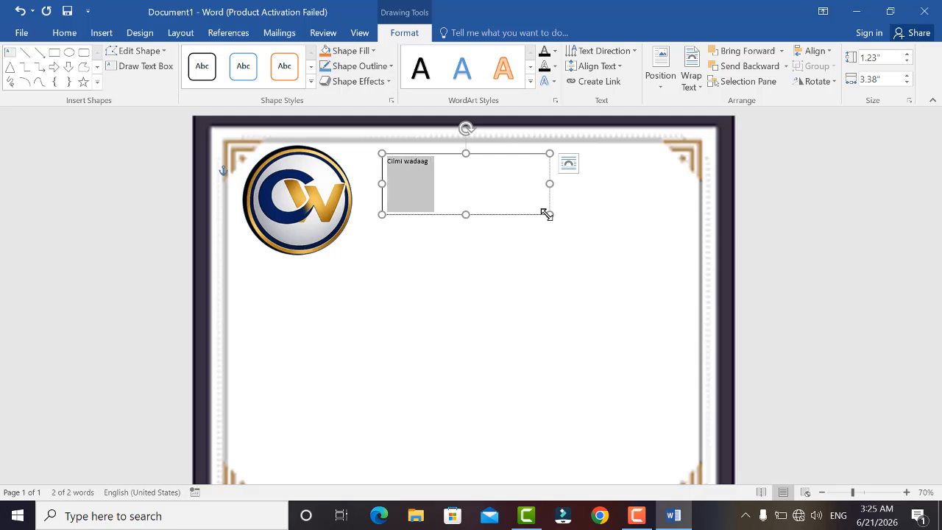
key(ctrl+shift+period)
key(ctrl+shift+period)
key(ctrl+shift+period)
key(ctrl+shift+period)
key(ctrl+shift+period)
key(ctrl+shift+period)
key(ctrl+shift+period)
key(ctrl+shift+period)
key(ctrl+shift+period)
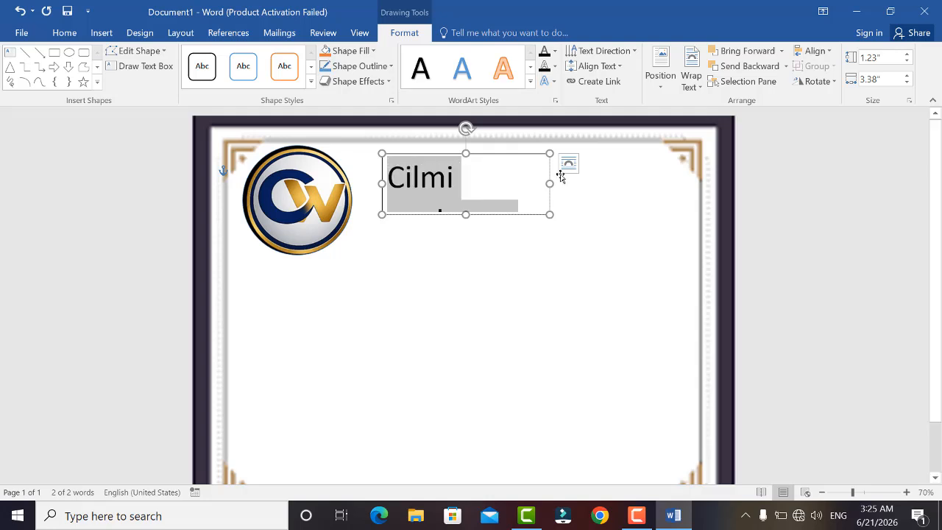
Widen the text box to about 5.49 inches and shift the frame, then undo the last three changes.
drag(552, 186, 655, 185)
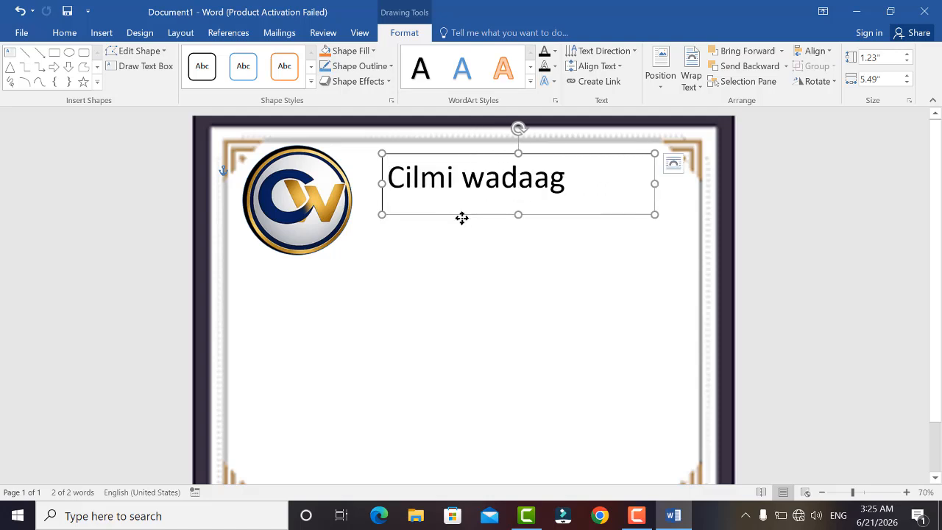
drag(461, 218, 445, 221)
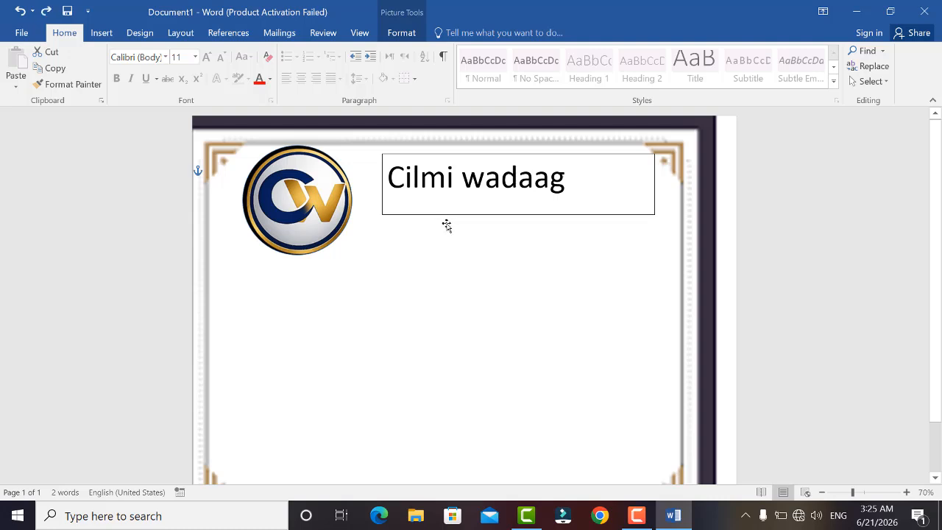
key(ctrl+z)
key(ctrl+z)
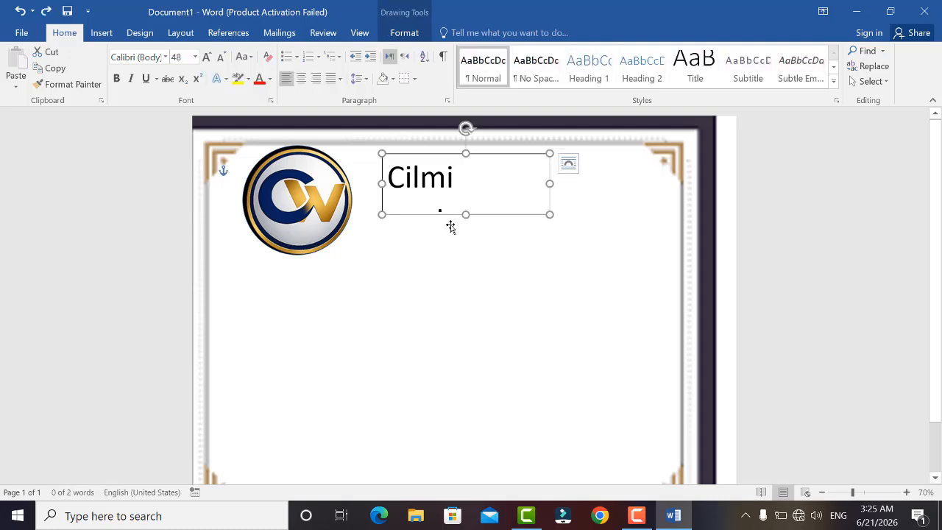
key(ctrl+z)
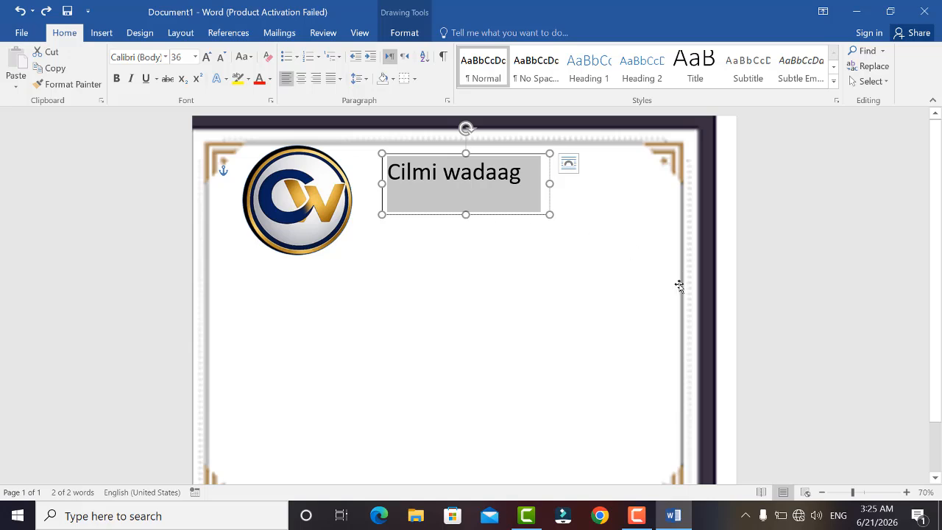
Move the frame back into place and nudge it down so it fills the page.
drag(628, 294, 646, 276)
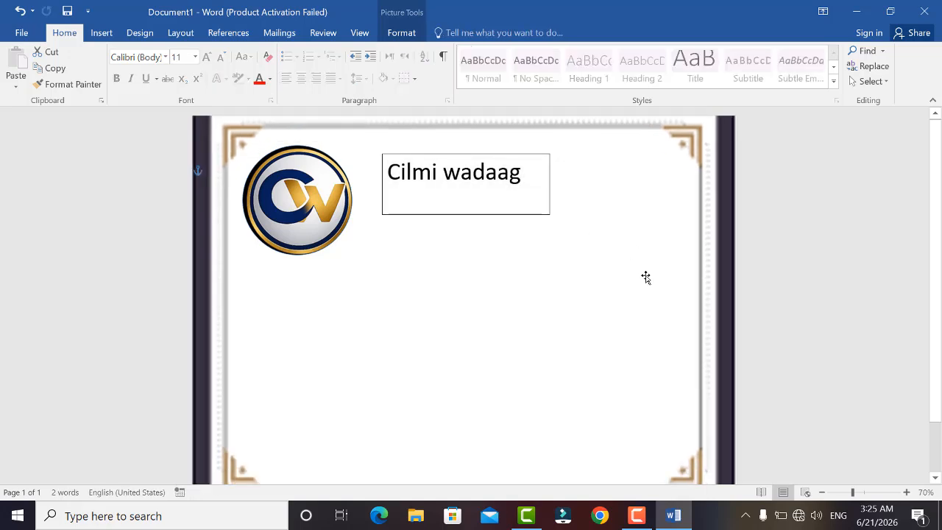
key(Down)
key(Down)
key(Down)
key(Down)
key(Down)
key(Down)
key(Down)
key(Down)
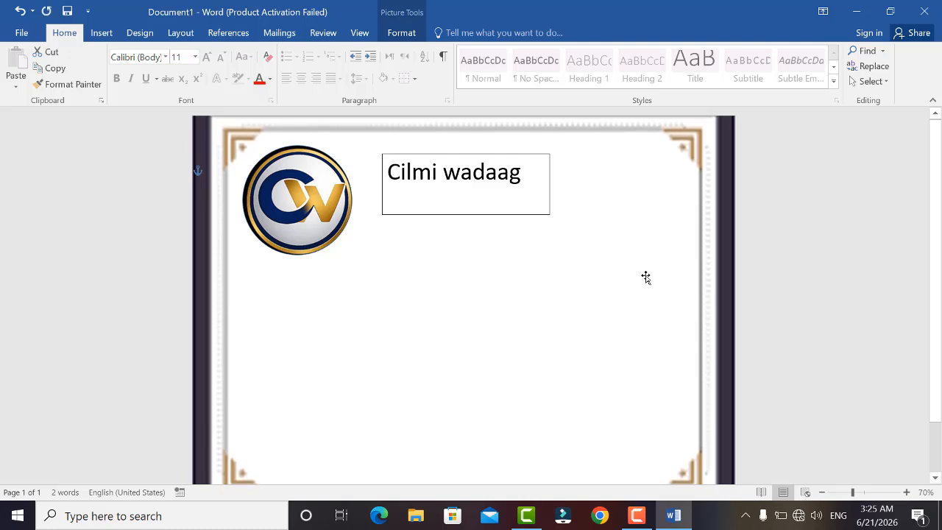
key(Down)
key(Down)
key(Down)
key(Down)
key(Down)
key(Down)
key(Down)
key(Down)
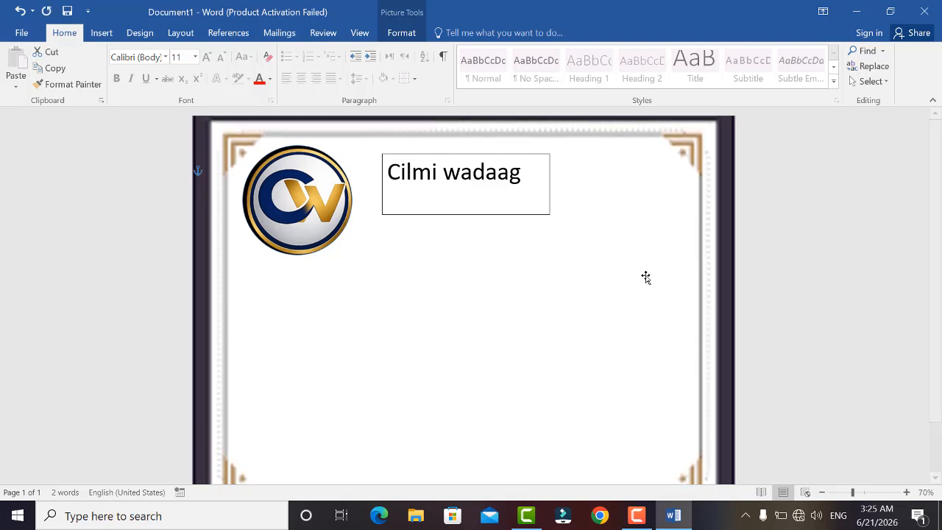
key(Down)
key(Down)
key(Down)
key(Down)
key(Down)
key(Down)
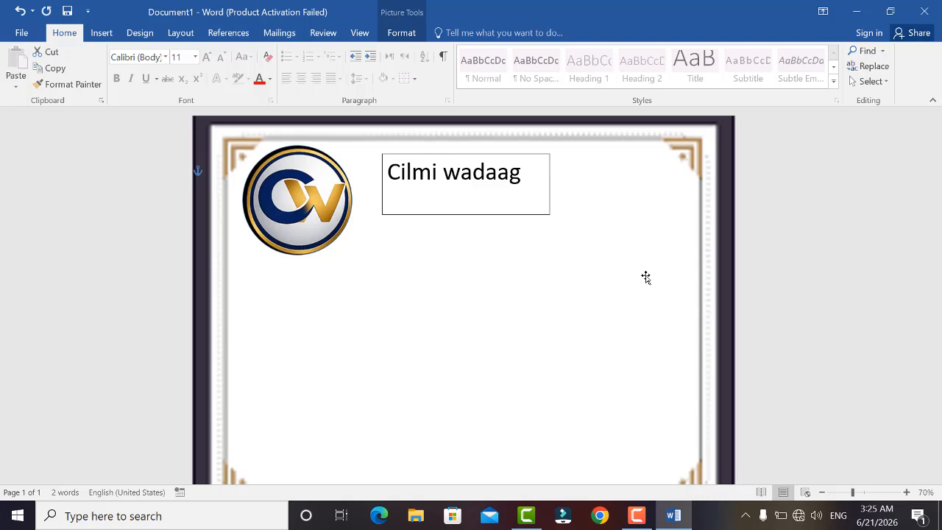
Select all the title text and enlarge its font to 72 pt.
scroll(645, 276, down, 2)
scroll(646, 277, up, 2)
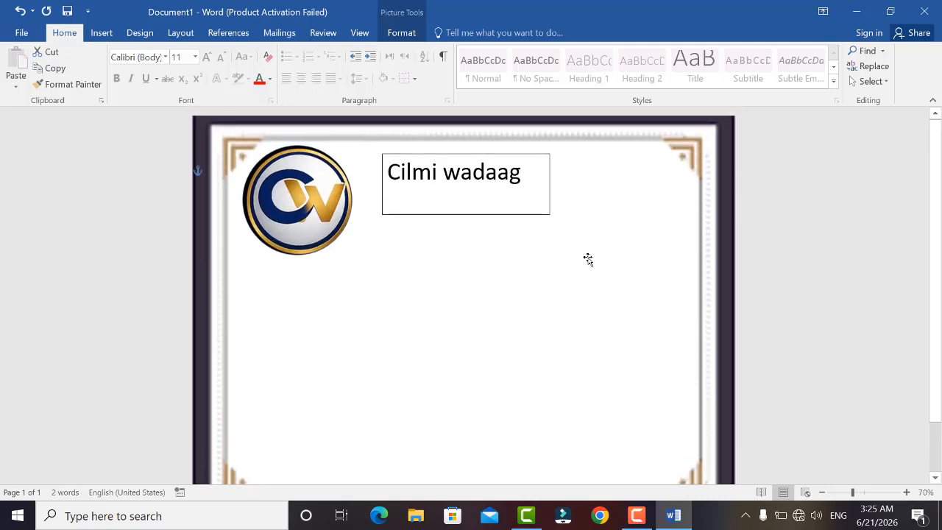
click(441, 184)
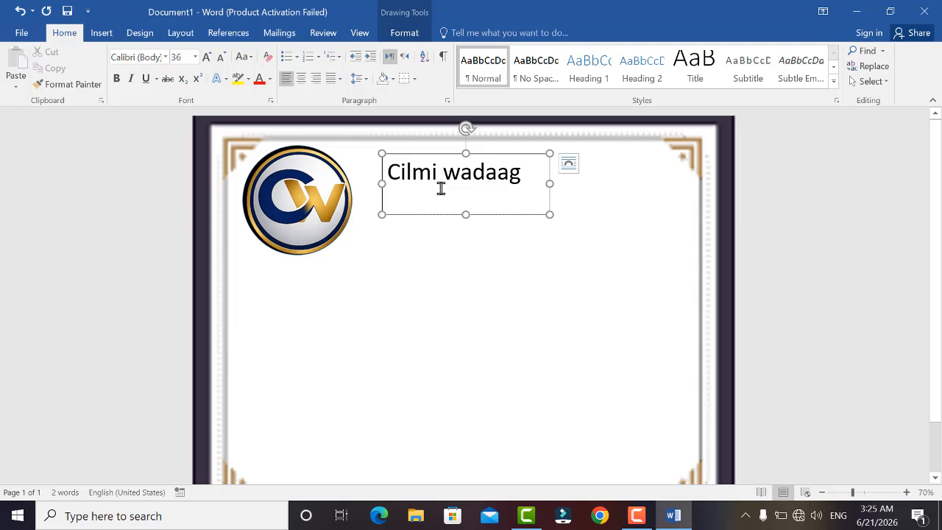
key(ctrl+a)
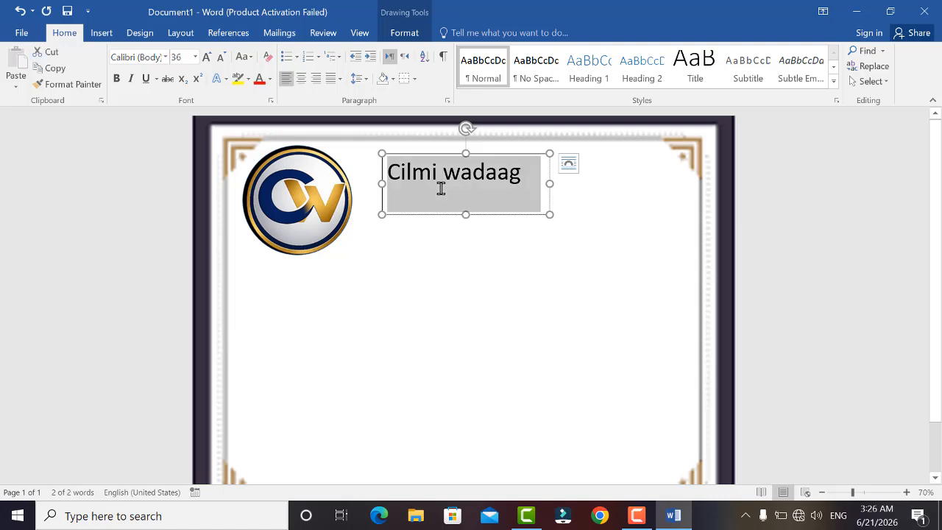
key(ctrl+shift+period)
key(ctrl+shift+period)
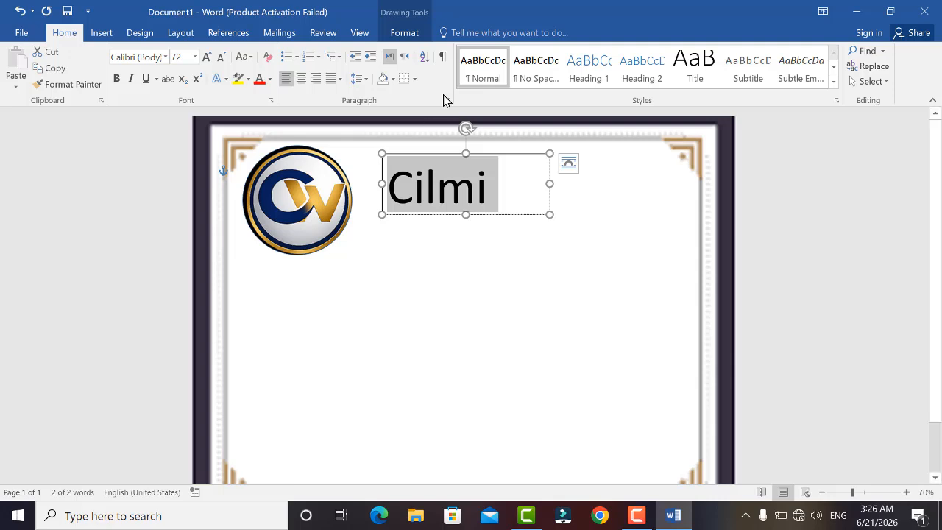
Widen the title box to about 6.1 inches and move it up beside the logo.
drag(553, 186, 684, 197)
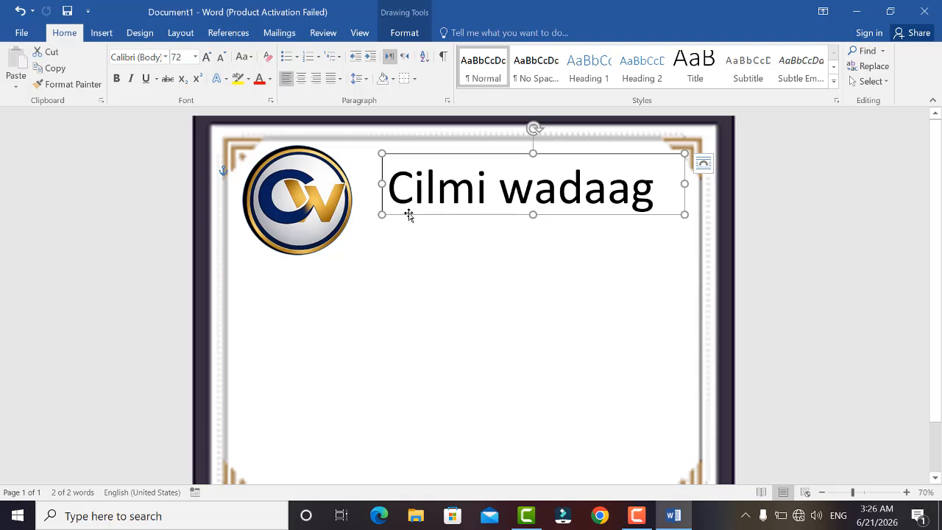
drag(408, 212, 382, 196)
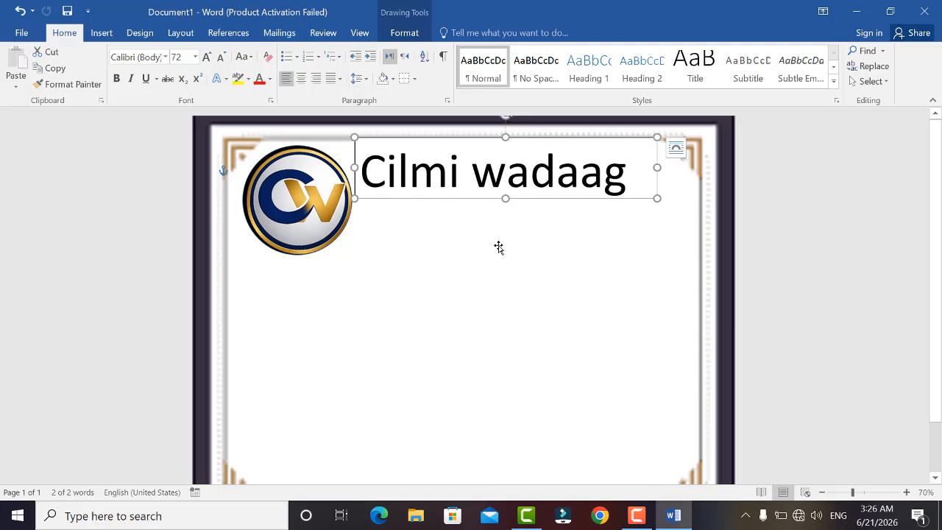
Remove the title box's fill and outline.
click(405, 34)
click(352, 51)
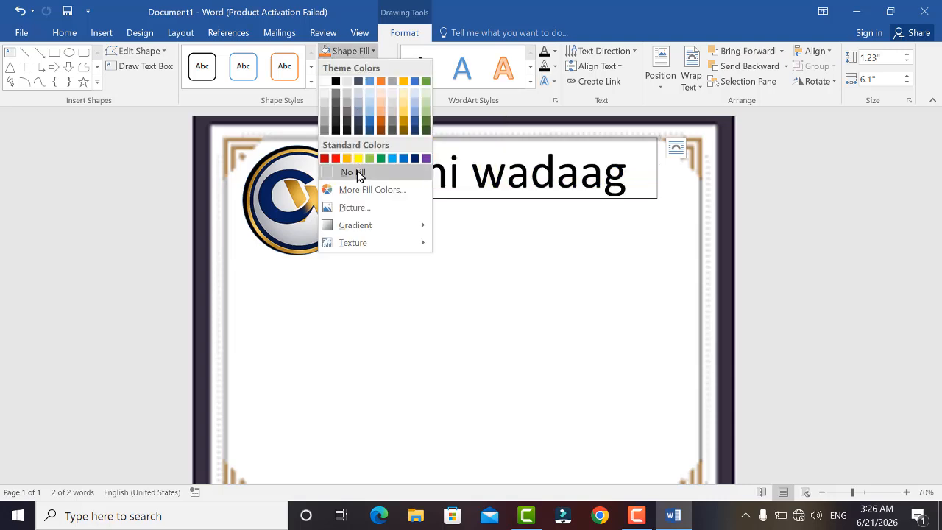
click(354, 172)
click(365, 66)
click(355, 184)
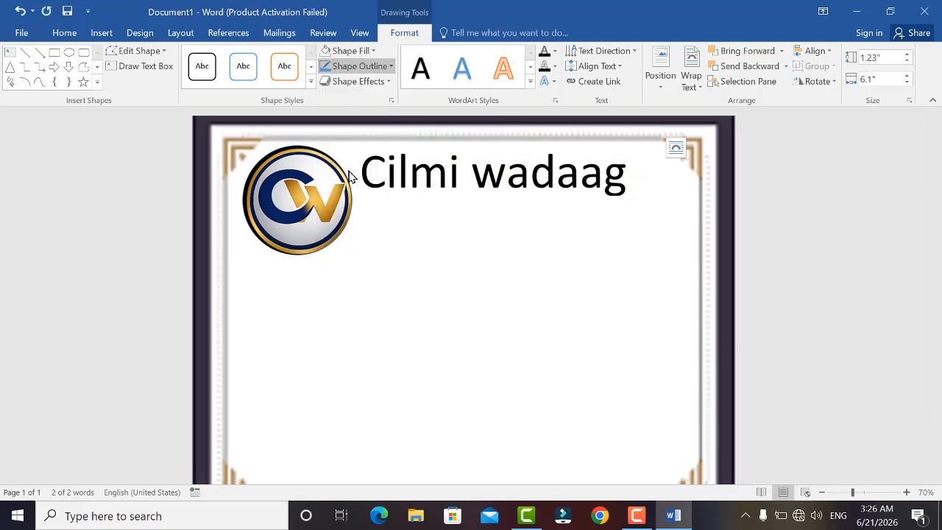
Draw a text box about 5.25 by 0.93 inches below the title and start typing its text.
click(9, 52)
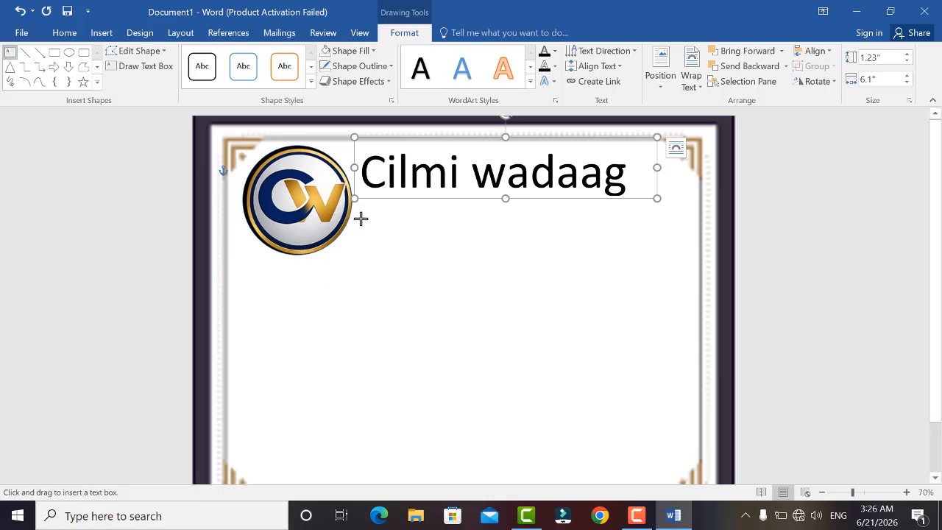
drag(380, 204, 639, 251)
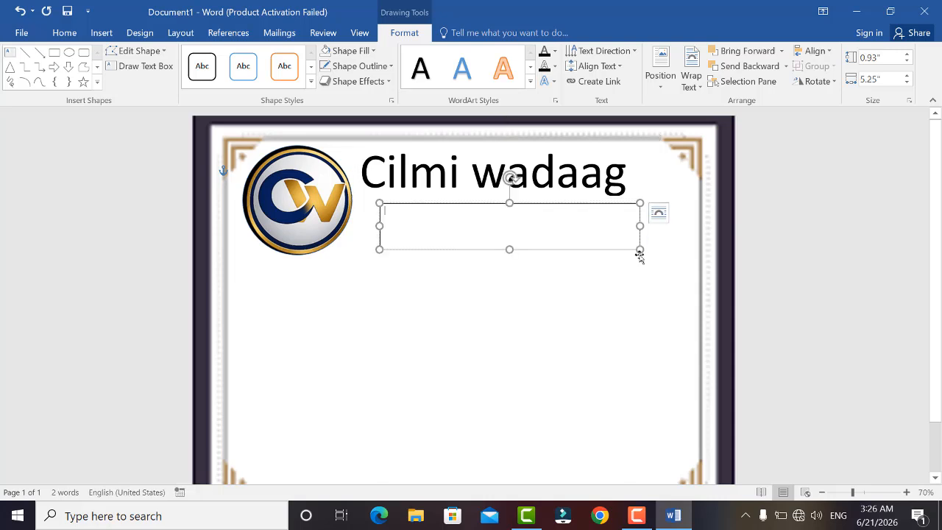
text(sc)
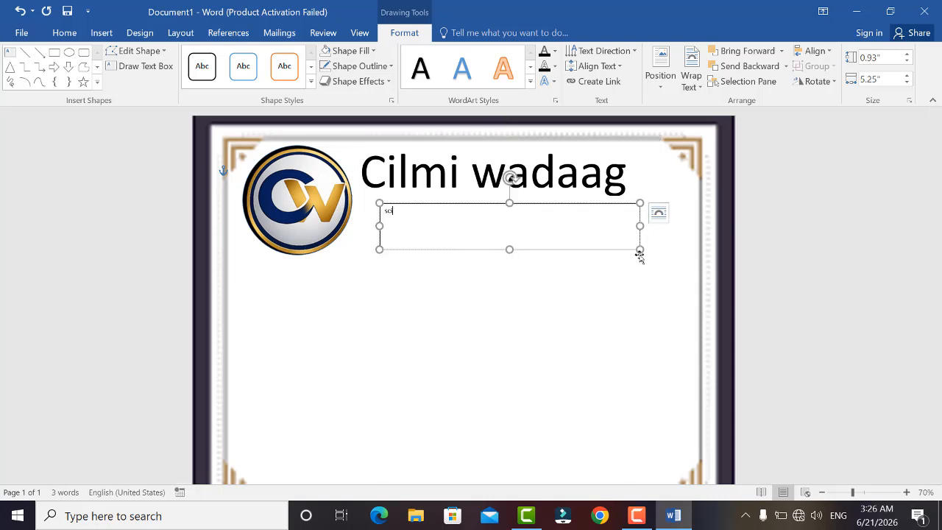